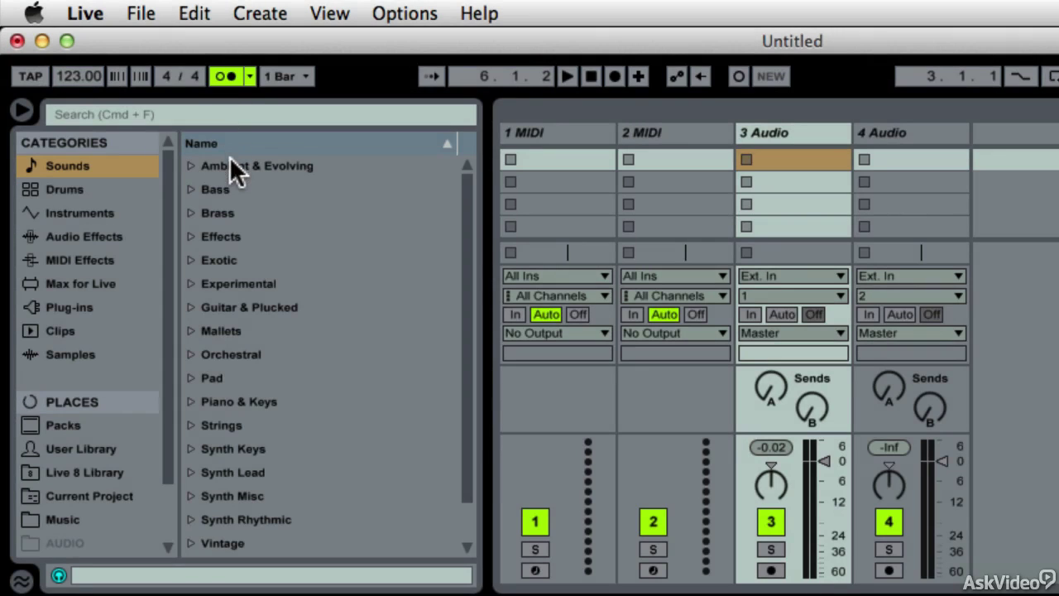
- Start playback and raise the song tempo to 389 BPM
{"action": "left_click", "coordinate": [567, 80]}
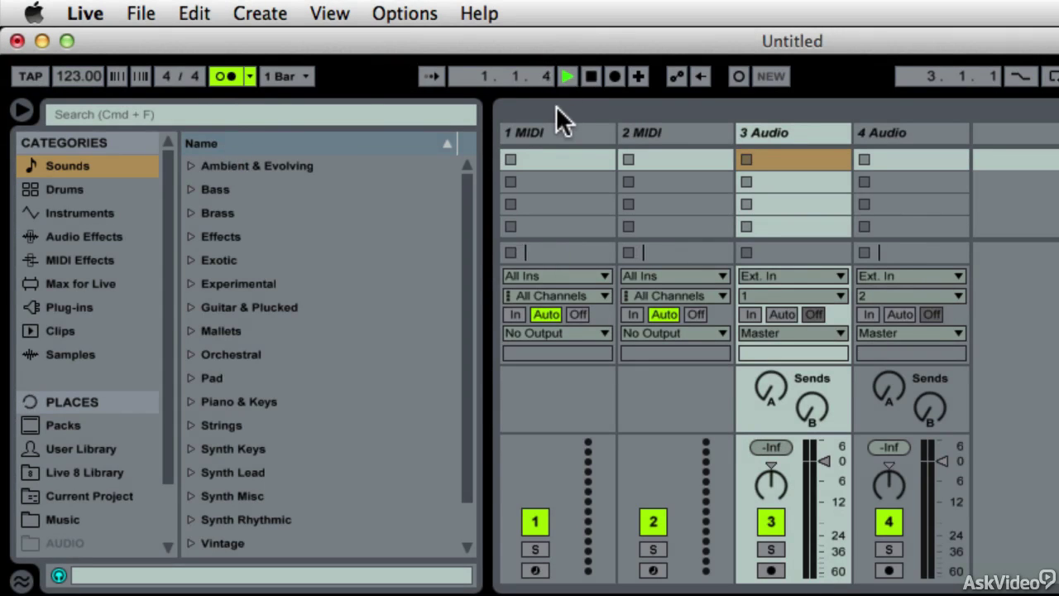
{"action": "left_click_drag", "start_coordinate": [76, 75], "coordinate": [76, 25]}
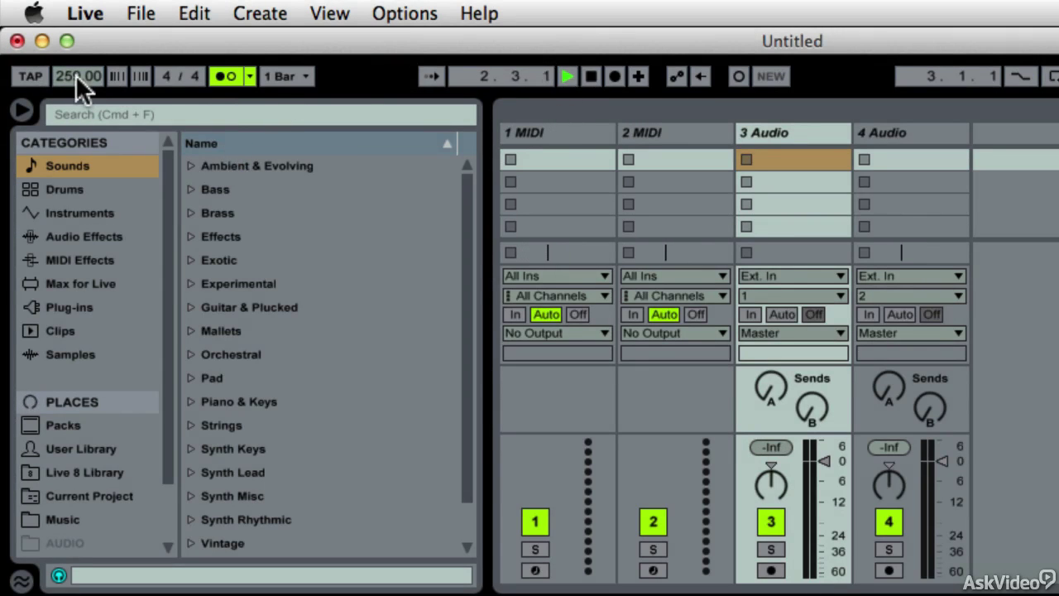
{"action": "left_click_drag", "start_coordinate": [75, 74], "coordinate": [180, 18]}
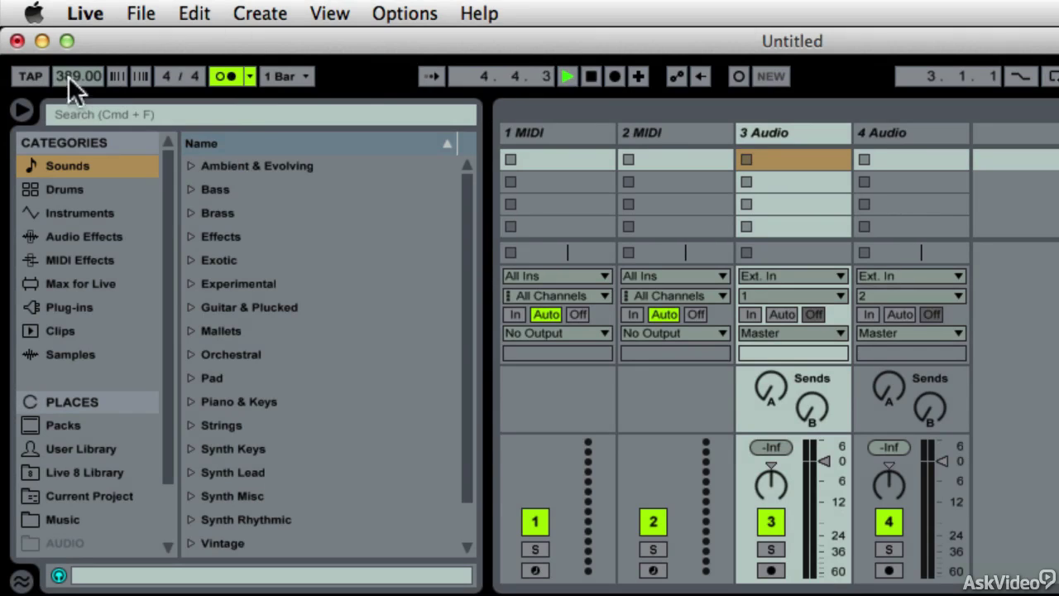
- Bring the song tempo down and step it back up gradually during playback
{"action": "left_click_drag", "start_coordinate": [77, 76], "coordinate": [78, 161]}
{"action": "scroll", "coordinate": [68, 72], "scroll_direction": "up", "scroll_amount": 4}
{"action": "key", "text": "Up"}
{"action": "key", "text": "Up"}
{"action": "key", "text": "Up"}
{"action": "key", "text": "Up"}
{"action": "key", "text": "Up"}
{"action": "key", "text": "Up"}
{"action": "key", "text": "Up"}
{"action": "key", "text": "Up"}
{"action": "key", "text": "Up"}
{"action": "key", "text": "Up"}
{"action": "key", "text": "Up"}
{"action": "key", "text": "Up"}
{"action": "key", "text": "Up"}
{"action": "key", "text": "Up"}
{"action": "key", "text": "Up"}
{"action": "key", "text": "Up"}
{"action": "key", "text": "Up"}
{"action": "key", "text": "Up"}
{"action": "key", "text": "Up"}
{"action": "key", "text": "Up"}
{"action": "key", "text": "Up"}
{"action": "key", "text": "Up"}
{"action": "key", "text": "Up"}
{"action": "key", "text": "Up"}
{"action": "key", "text": "Up"}
{"action": "key", "text": "Up"}
{"action": "key", "text": "Up"}
{"action": "key", "text": "Up"}
{"action": "key", "text": "Up"}
{"action": "key", "text": "Up"}
{"action": "key", "text": "Up"}
{"action": "key", "text": "Up"}
{"action": "key", "text": "Up"}
{"action": "key", "text": "Up"}
{"action": "key", "text": "Up"}
{"action": "key", "text": "Up"}
{"action": "key", "text": "Up"}
{"action": "key", "text": "Up"}
{"action": "key", "text": "Up"}
{"action": "key", "text": "Up"}
{"action": "key", "text": "Up"}
{"action": "key", "text": "Up"}
{"action": "key", "text": "Up"}
{"action": "key", "text": "Up"}
{"action": "key", "text": "Up"}
{"action": "key", "text": "Up"}
{"action": "key", "text": "Up"}
{"action": "key", "text": "Up"}
{"action": "key", "text": "Up"}
{"action": "key", "text": "Up"}
{"action": "key", "text": "Up"}
{"action": "key", "text": "Up"}
- Tap in a song tempo of about 141 BPM by hand
{"action": "left_click", "coordinate": [25, 74]}
{"action": "left_click", "coordinate": [26, 75]}
{"action": "left_click", "coordinate": [25, 75]}
- Turn off the metronome and playback, and set the song tempo to 120 BPM
{"action": "left_click", "coordinate": [228, 76]}
{"action": "key", "text": "space"}
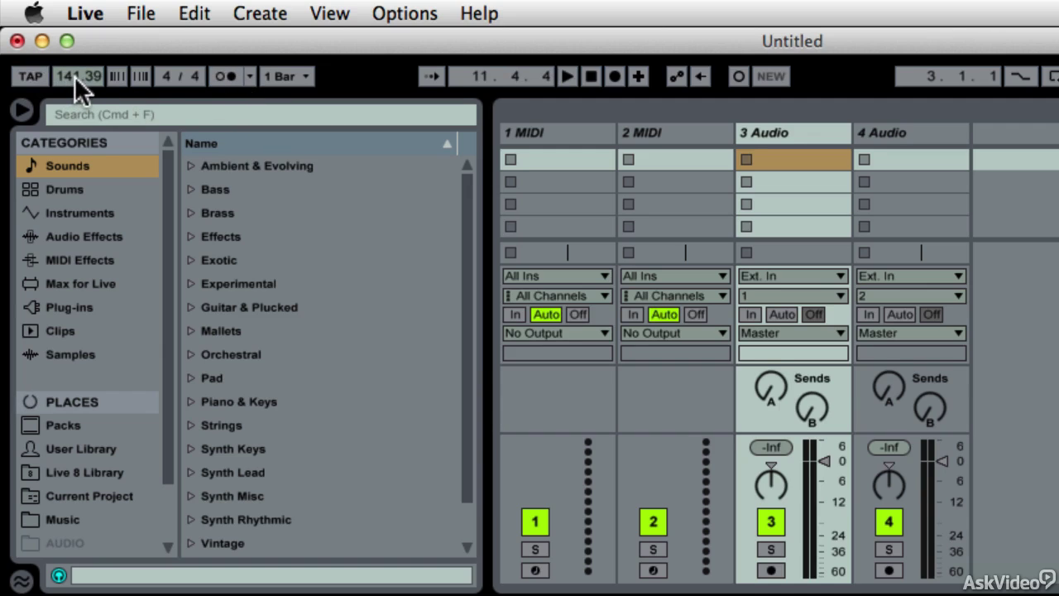
{"action": "left_click", "coordinate": [80, 74]}
{"action": "left_click", "coordinate": [137, 14]}
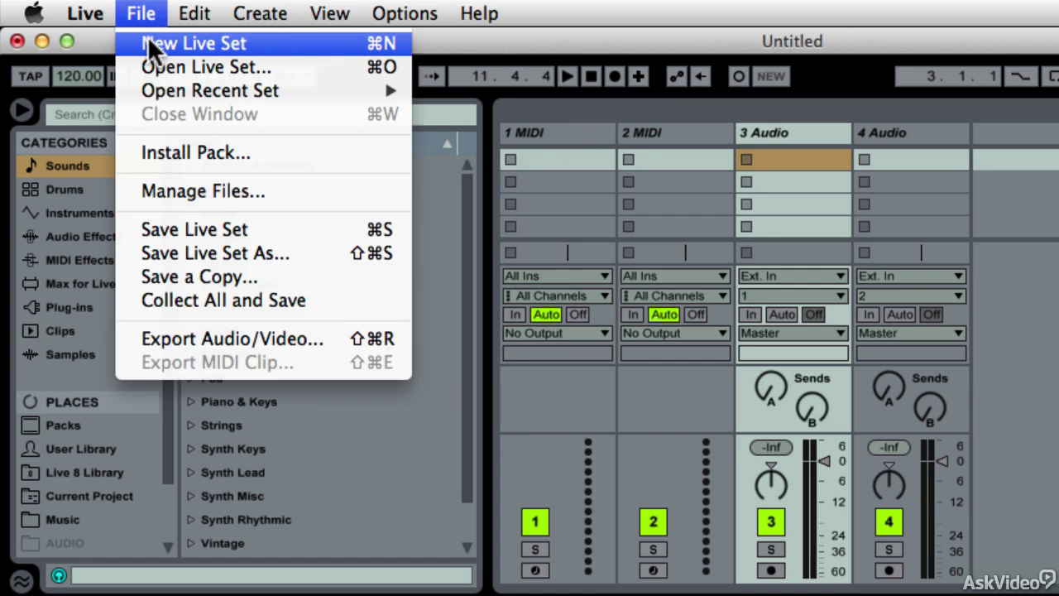
{"action": "left_click", "coordinate": [102, 34]}
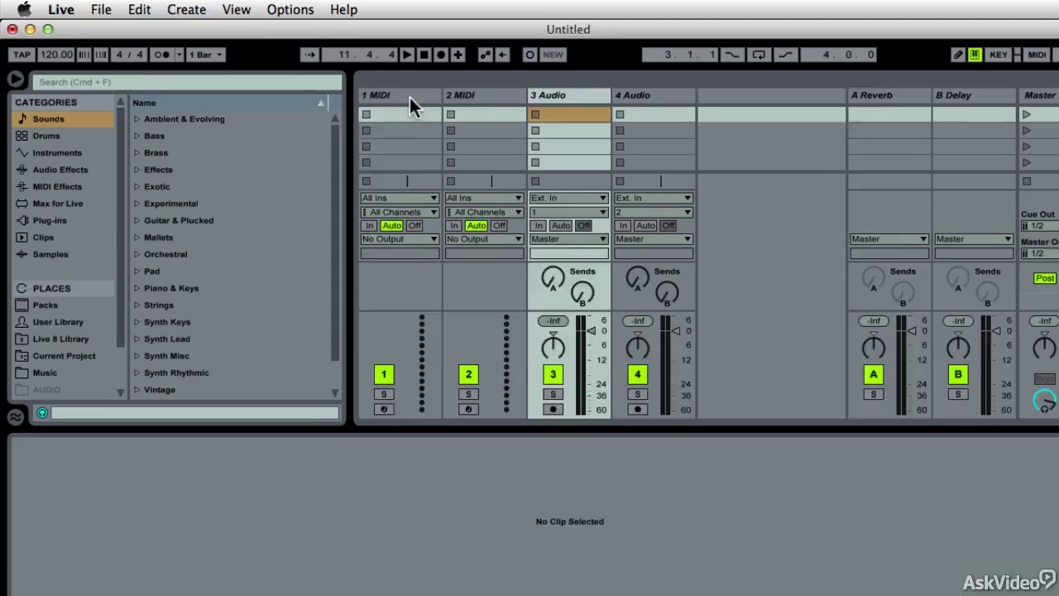
- Delete both MIDI tracks from the set, keeping only the two audio tracks
{"action": "left_click", "coordinate": [410, 97]}
{"action": "key", "text": "Delete"}
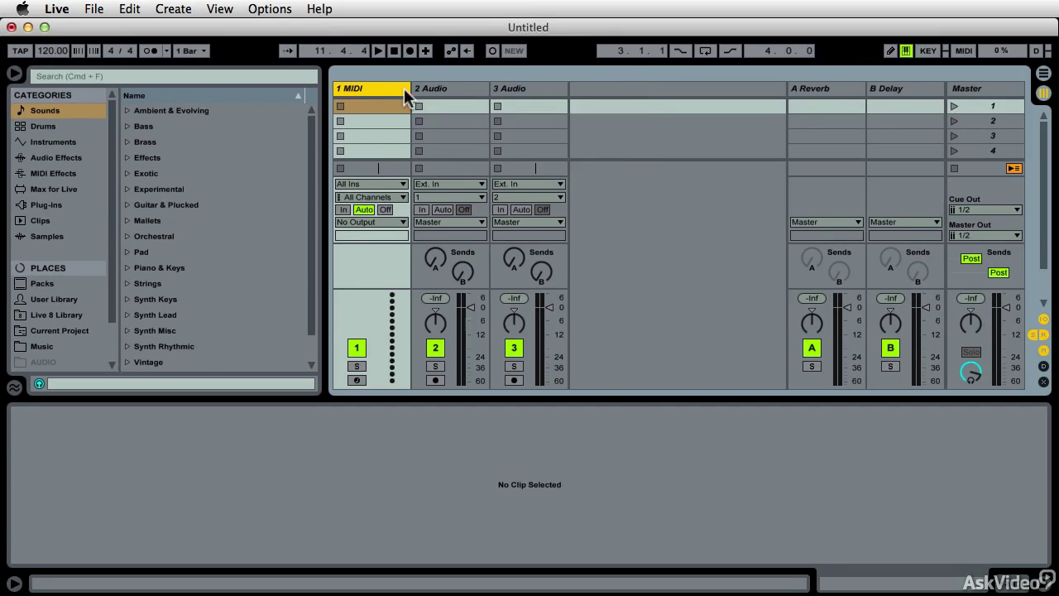
{"action": "key", "text": "Delete"}
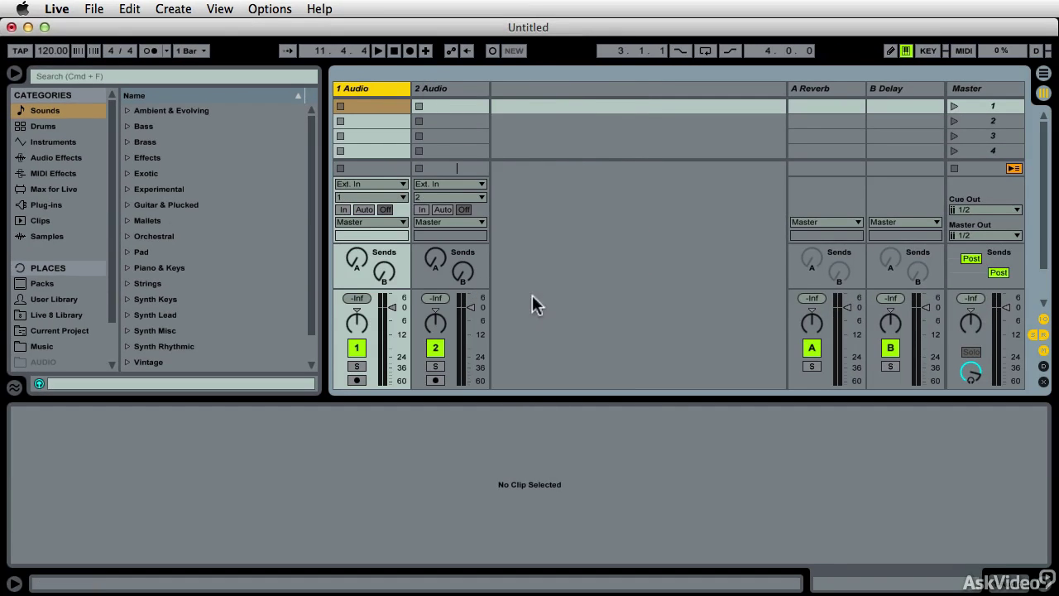
- Load the Day of Radiance 56 song from the Music folder into the first clip slot of the first audio track
{"action": "left_click", "coordinate": [56, 346]}
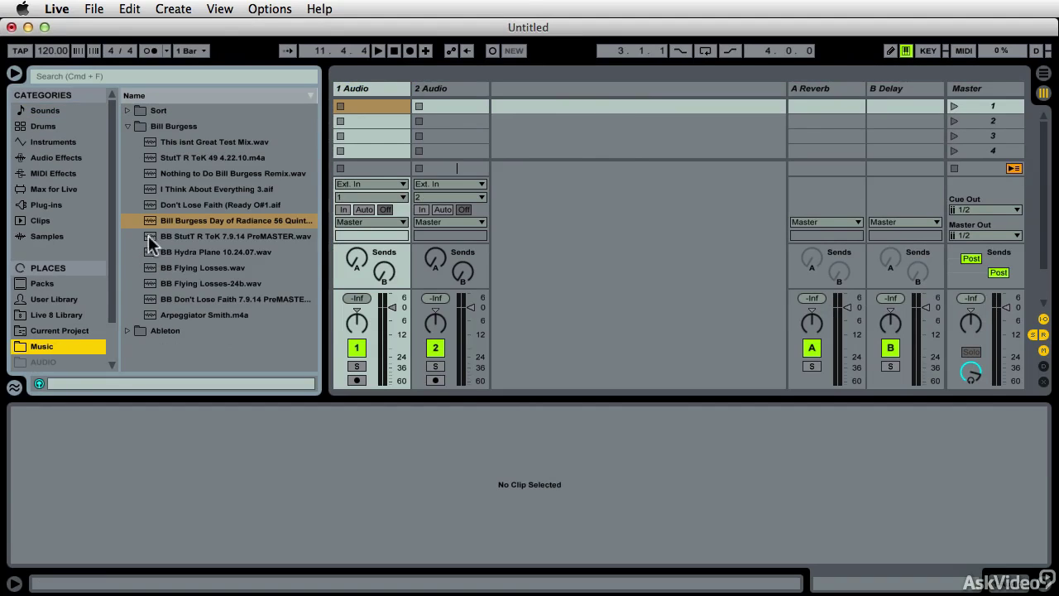
{"action": "left_click_drag", "start_coordinate": [152, 217], "coordinate": [374, 106]}
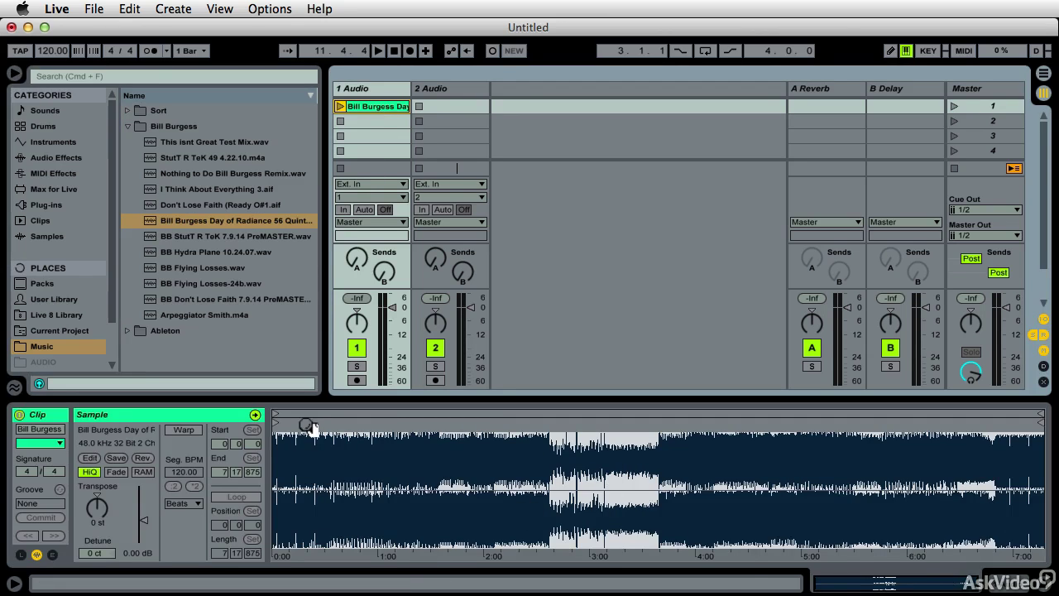
- Turn on Warp for the loaded song clip and play it briefly from its start
{"action": "left_click_drag", "start_coordinate": [310, 426], "coordinate": [807, 583]}
{"action": "left_click_drag", "start_coordinate": [789, 464], "coordinate": [757, 476]}
{"action": "left_click_drag", "start_coordinate": [336, 415], "coordinate": [569, 447]}
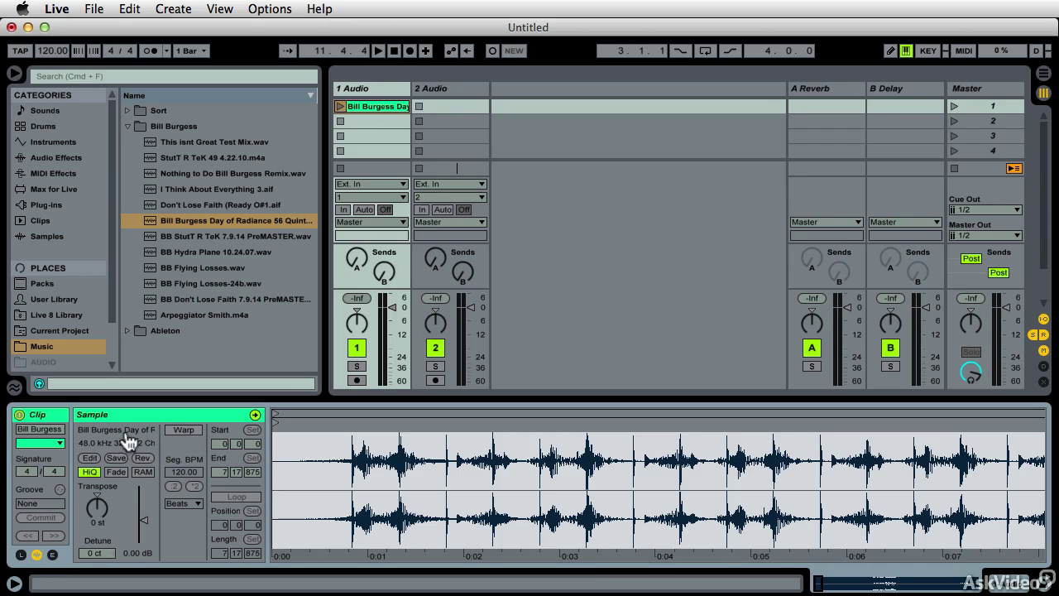
{"action": "left_click", "coordinate": [184, 431]}
{"action": "left_click_drag", "start_coordinate": [307, 417], "coordinate": [306, 443]}
{"action": "scroll", "coordinate": [496, 461], "scroll_direction": "left", "scroll_amount": 3}
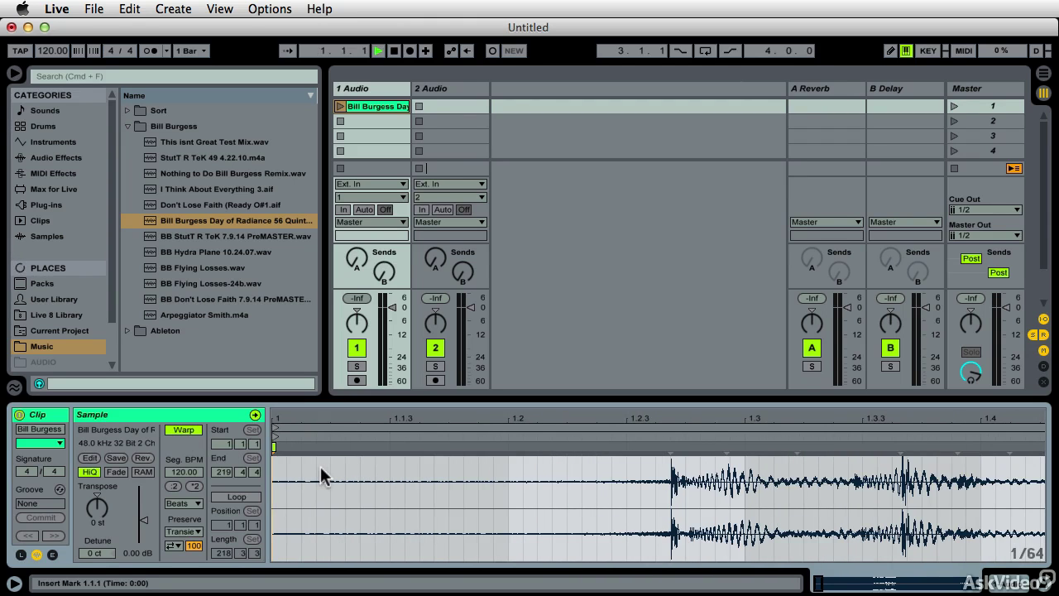
{"action": "left_click", "coordinate": [340, 107]}
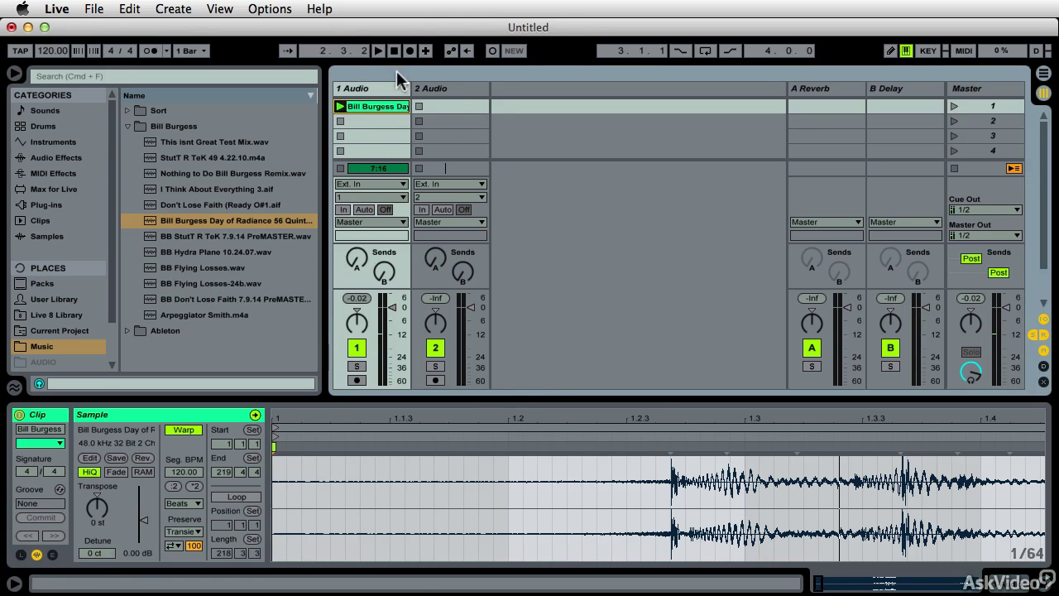
- Enlarge the clip view over the mixer area and check that the grid is off near the first transient
{"action": "left_click_drag", "start_coordinate": [677, 421], "coordinate": [686, 547]}
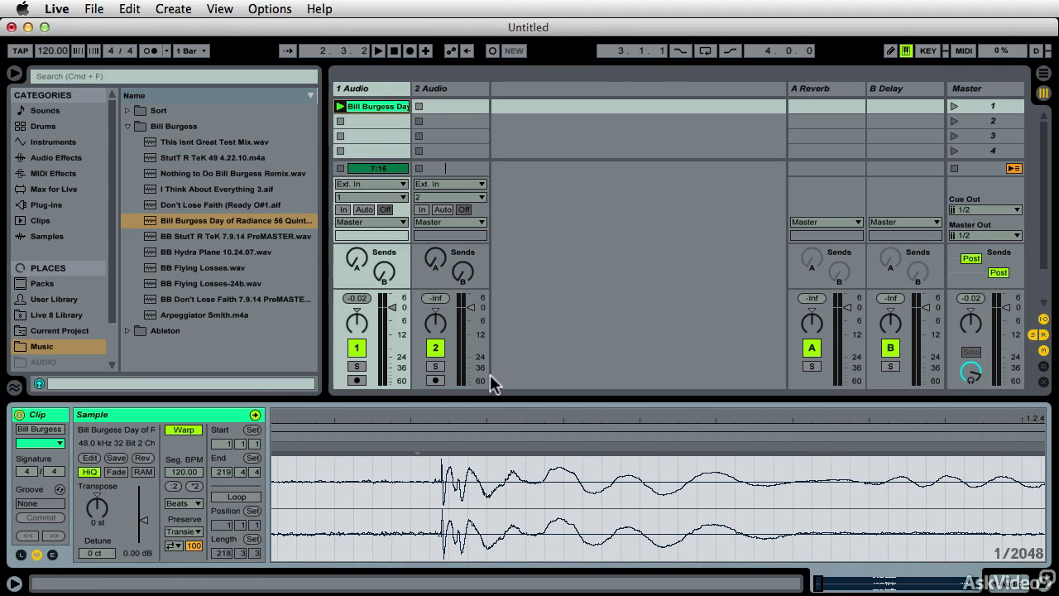
{"action": "left_click_drag", "start_coordinate": [489, 398], "coordinate": [476, 4]}
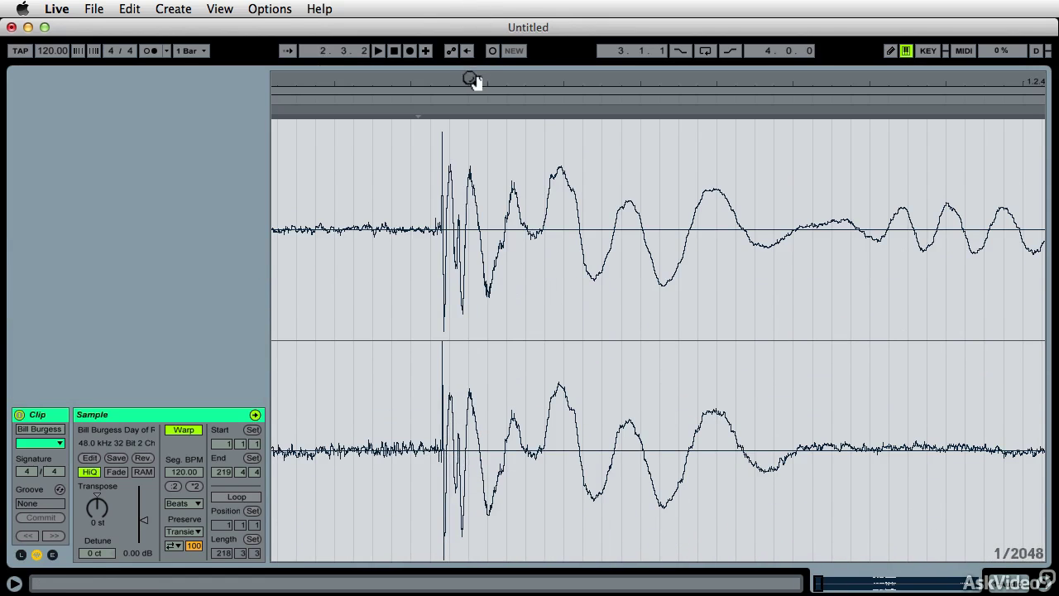
{"action": "left_click_drag", "start_coordinate": [472, 83], "coordinate": [494, 178]}
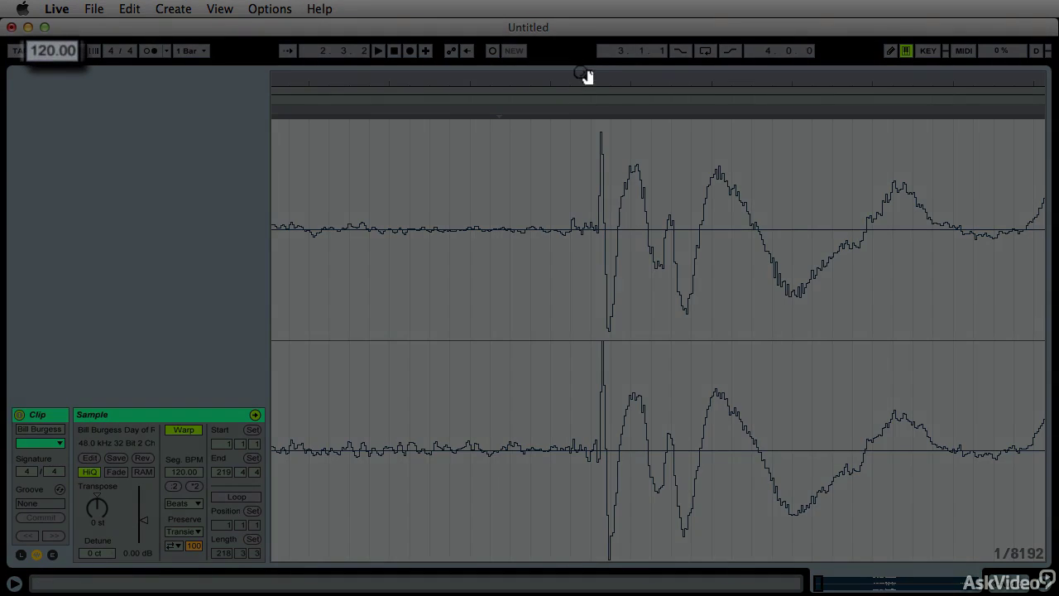
{"action": "left_click_drag", "start_coordinate": [585, 76], "coordinate": [560, 193]}
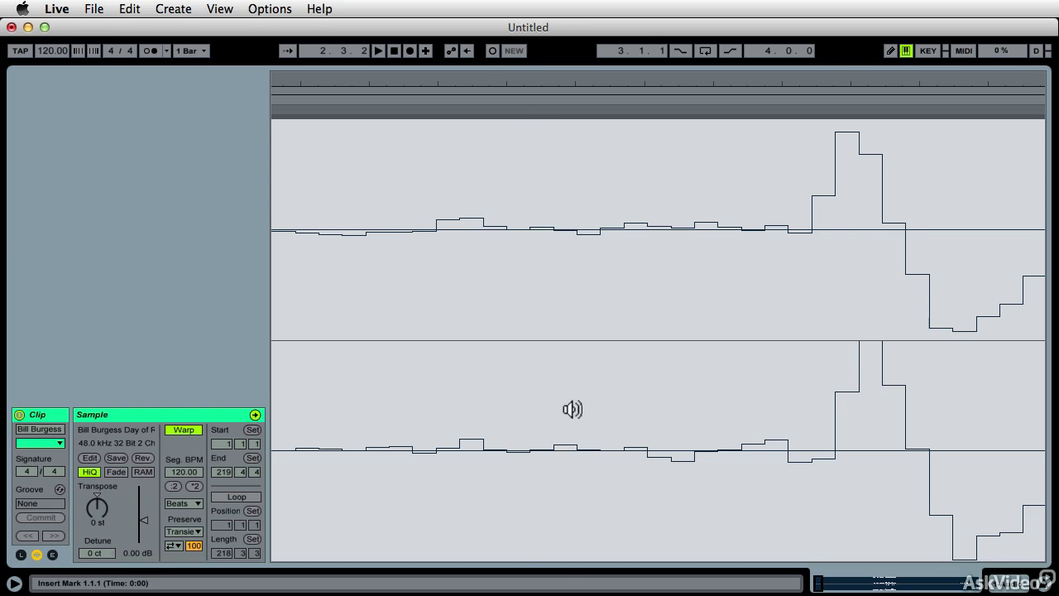
{"action": "left_click", "coordinate": [528, 233]}
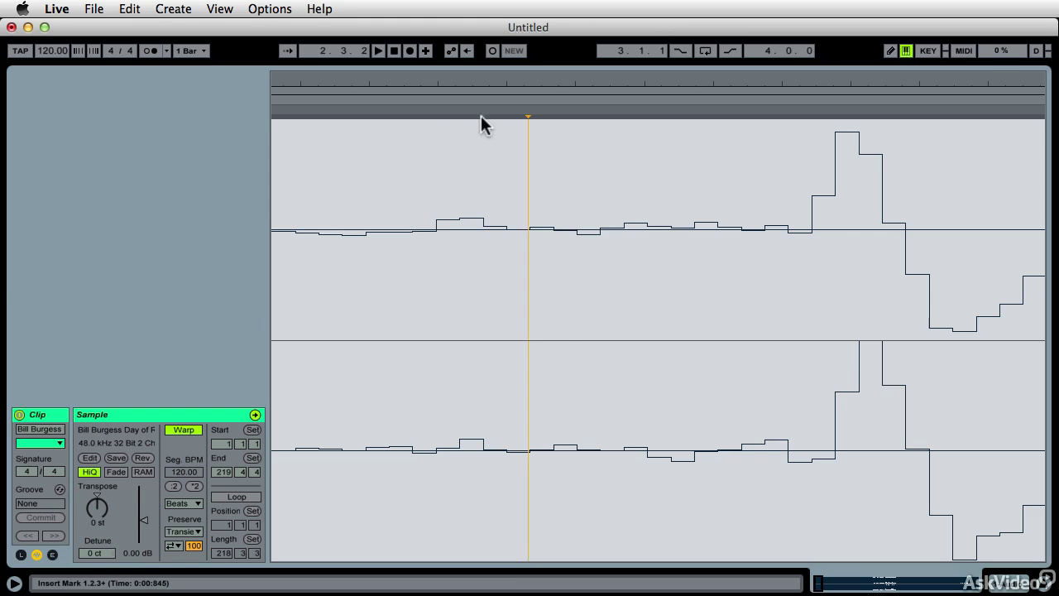
{"action": "right_click", "coordinate": [436, 124]}
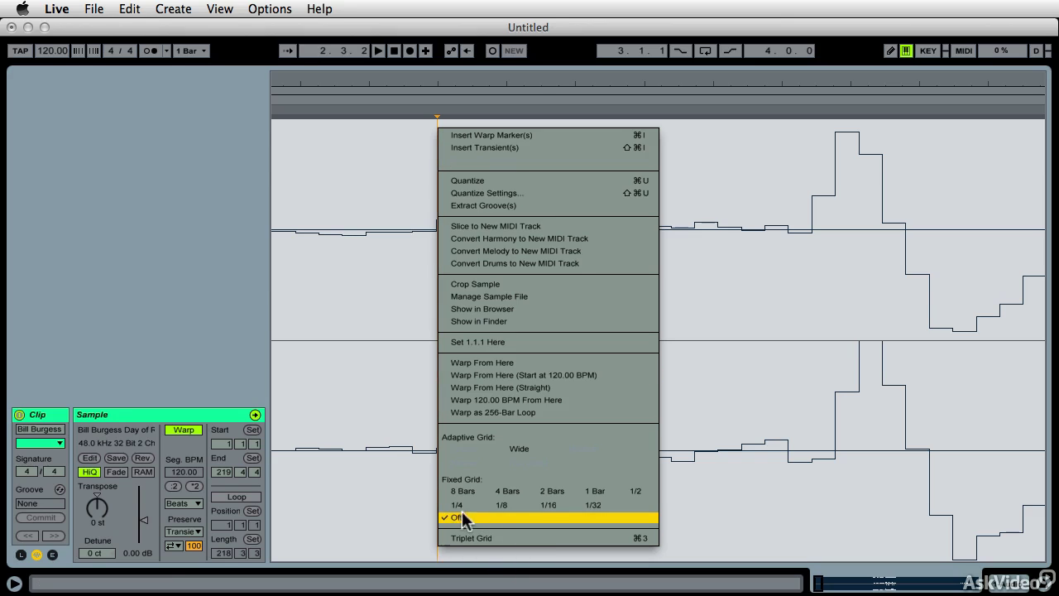
{"action": "left_click", "coordinate": [363, 482]}
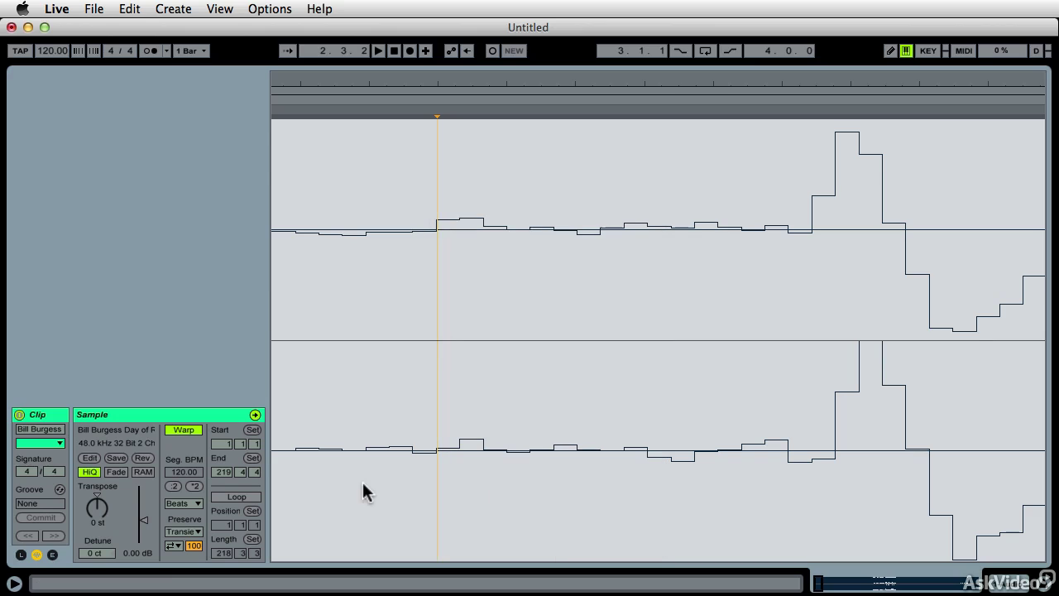
- Insert a warp marker just before the first transient and set it as 1.1.1
{"action": "left_click", "coordinate": [428, 113]}
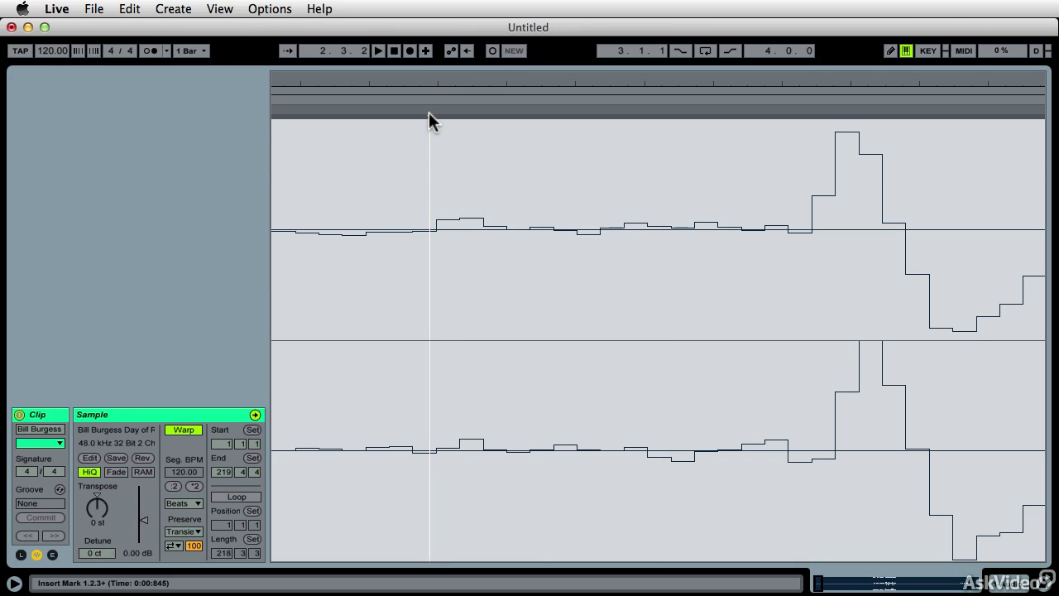
{"action": "key", "text": "super+i"}
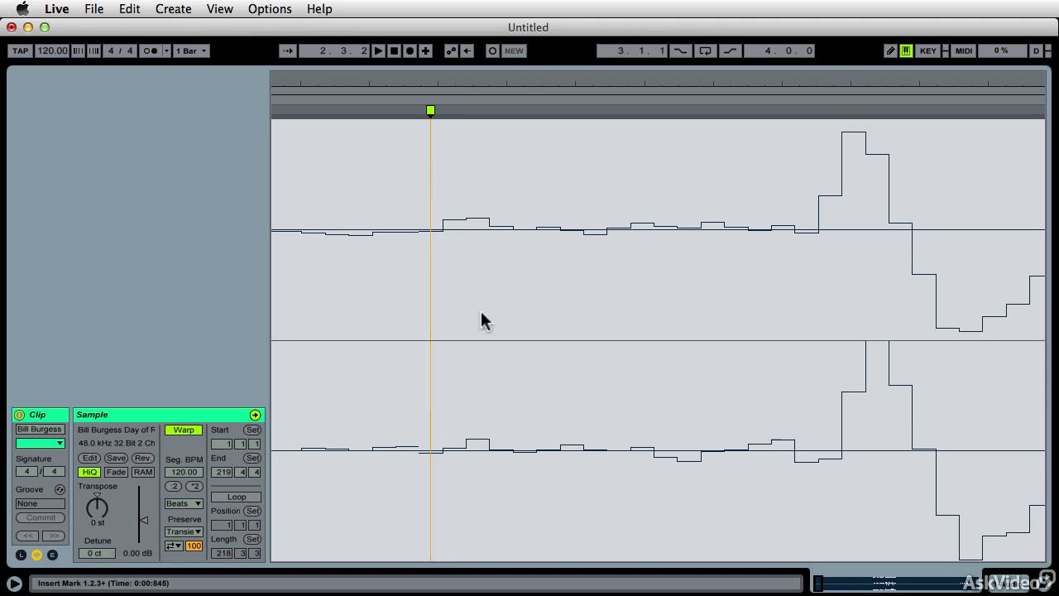
{"action": "right_click", "coordinate": [432, 109]}
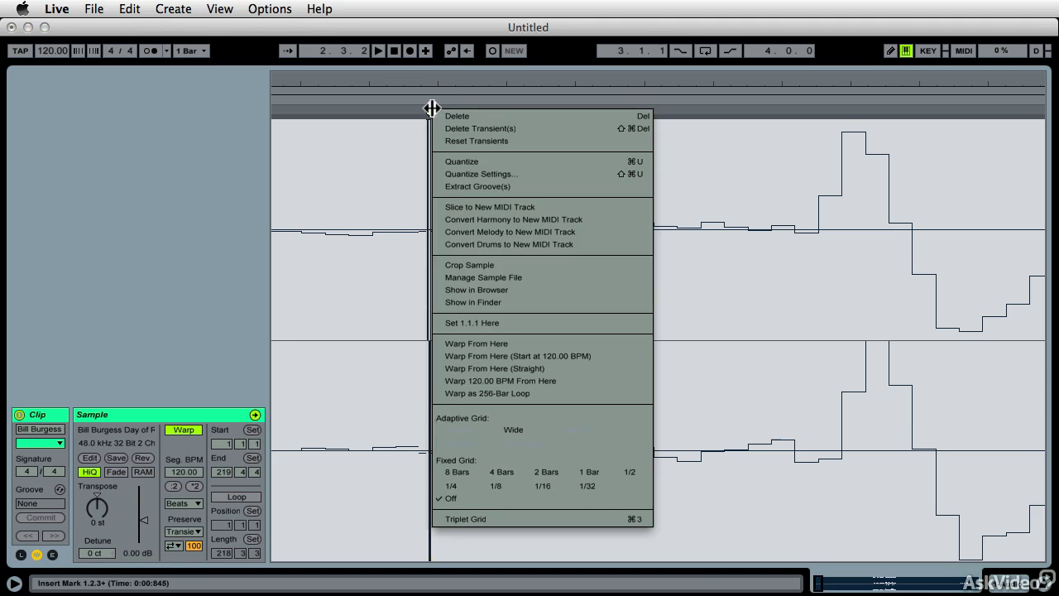
{"action": "left_click", "coordinate": [512, 323]}
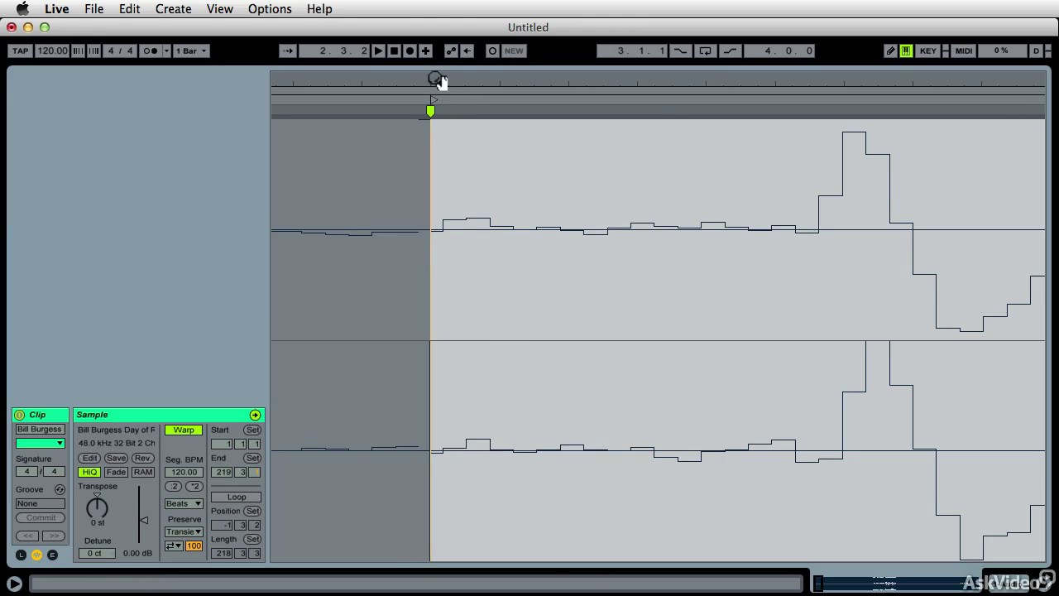
- Remove the warp marker at the very start of the sample, ahead of 1.1.1
{"action": "left_click_drag", "start_coordinate": [440, 81], "coordinate": [444, 10]}
{"action": "scroll", "coordinate": [591, 339], "scroll_direction": "left", "scroll_amount": 10}
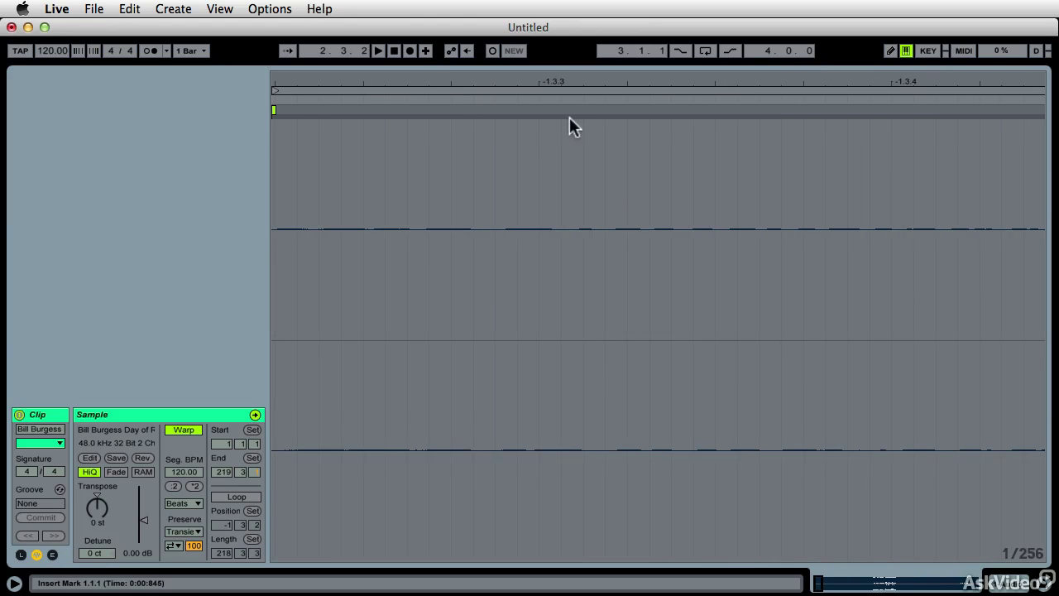
{"action": "mouse_move", "coordinate": [539, 83]}
{"action": "left_mouse_down"}
{"action": "mouse_move", "coordinate": [539, 124]}
{"action": "mouse_move", "coordinate": [539, 103]}
{"action": "left_mouse_up"}
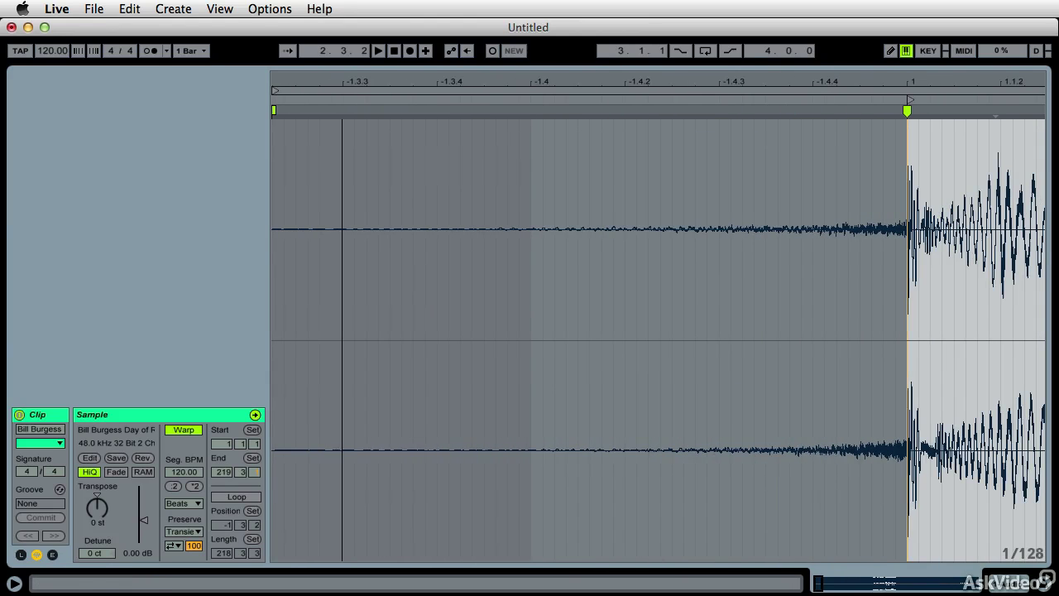
{"action": "scroll", "coordinate": [766, 422], "scroll_direction": "right", "scroll_amount": 5}
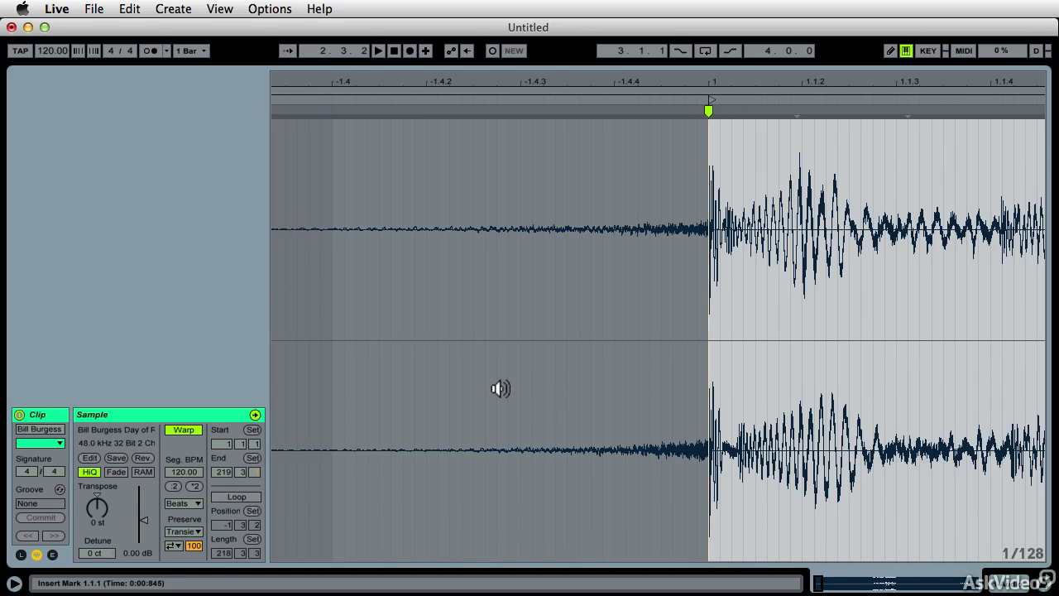
{"action": "scroll", "coordinate": [500, 388], "scroll_direction": "left", "scroll_amount": 5}
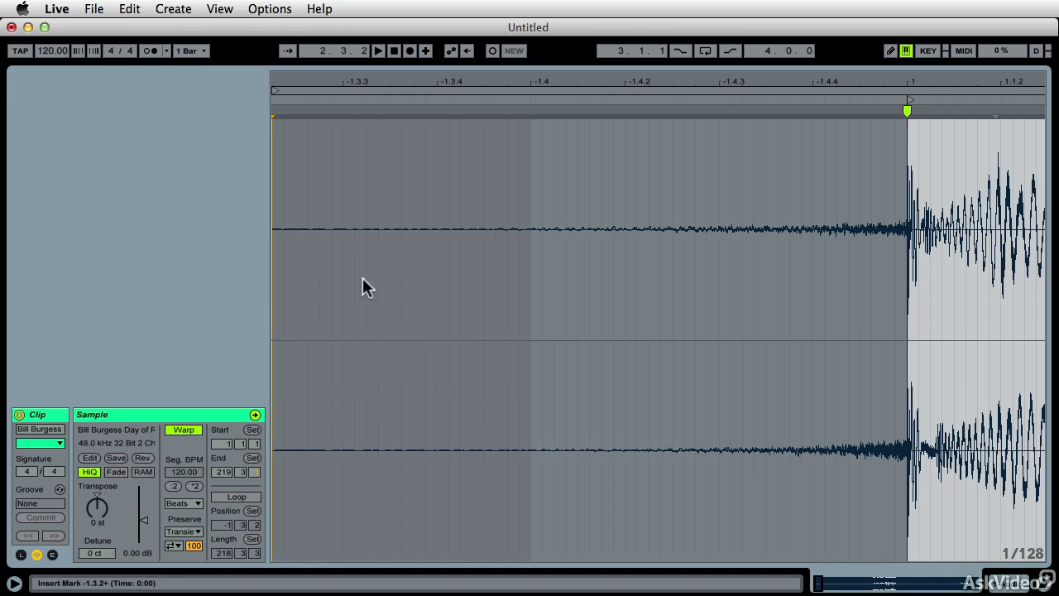
- Move the clip's loop start to the warp marker at 1.1.1
{"action": "scroll", "coordinate": [444, 403], "scroll_direction": "right", "scroll_amount": 6}
{"action": "scroll", "coordinate": [445, 403], "scroll_direction": "right", "scroll_amount": 3}
{"action": "left_click_drag", "start_coordinate": [524, 82], "coordinate": [332, 24]}
{"action": "left_click", "coordinate": [315, 93]}
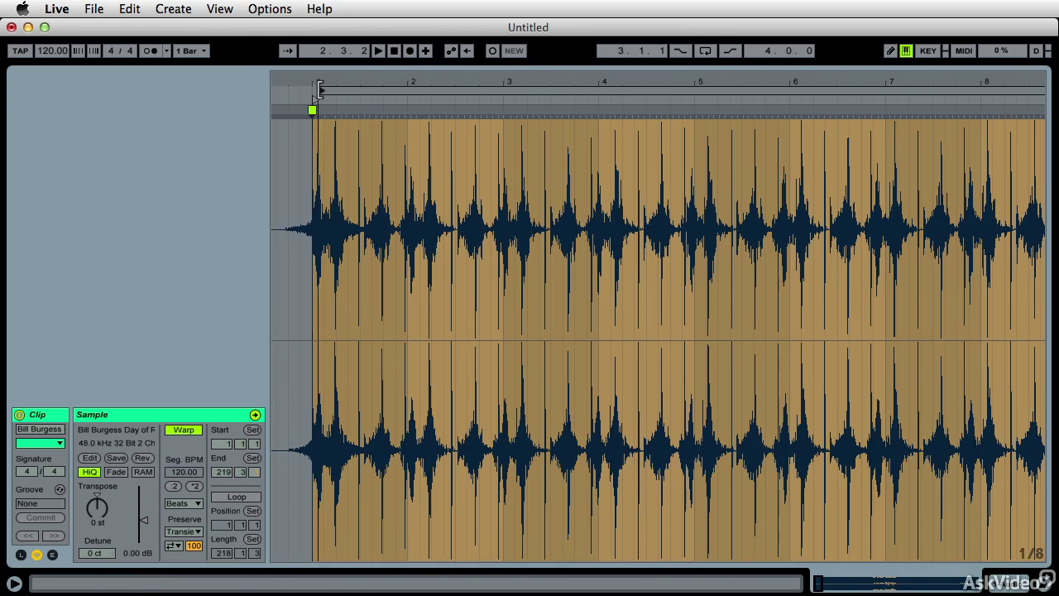
{"action": "scroll", "coordinate": [418, 369], "scroll_direction": "right", "scroll_amount": 3}
{"action": "scroll", "coordinate": [419, 369], "scroll_direction": "left", "scroll_amount": 3}
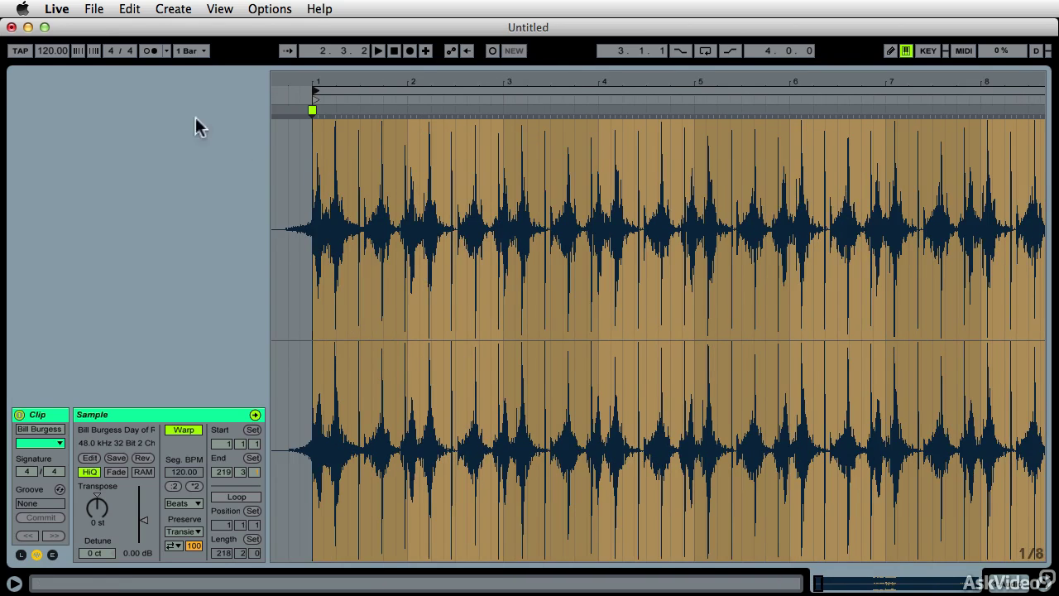
- Play the clip from 1.1.1 with the metronome turned on, and stop it after a few bars
{"action": "key", "text": "space"}
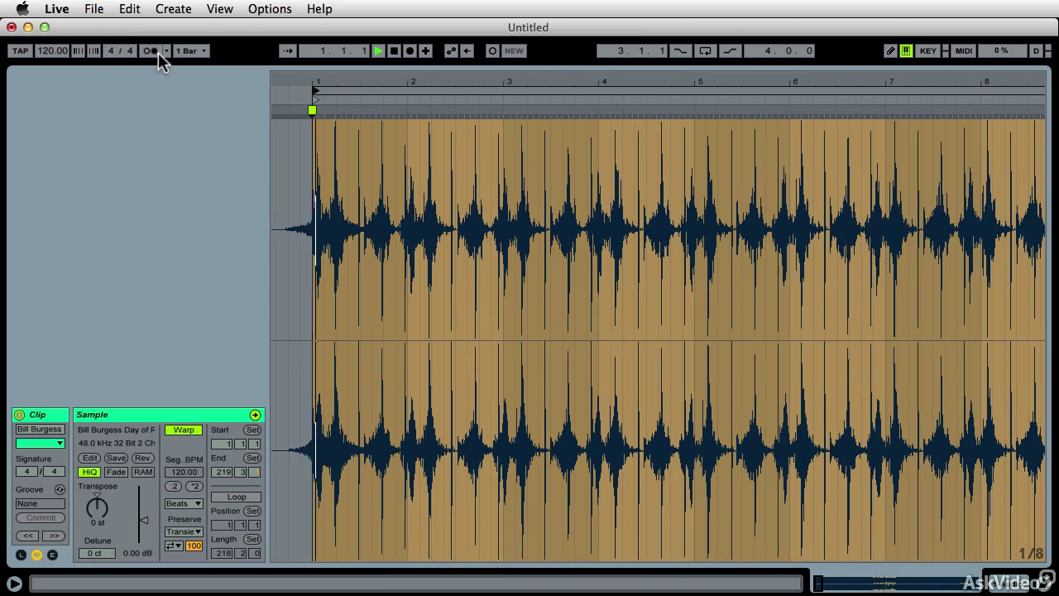
{"action": "left_click", "coordinate": [145, 49]}
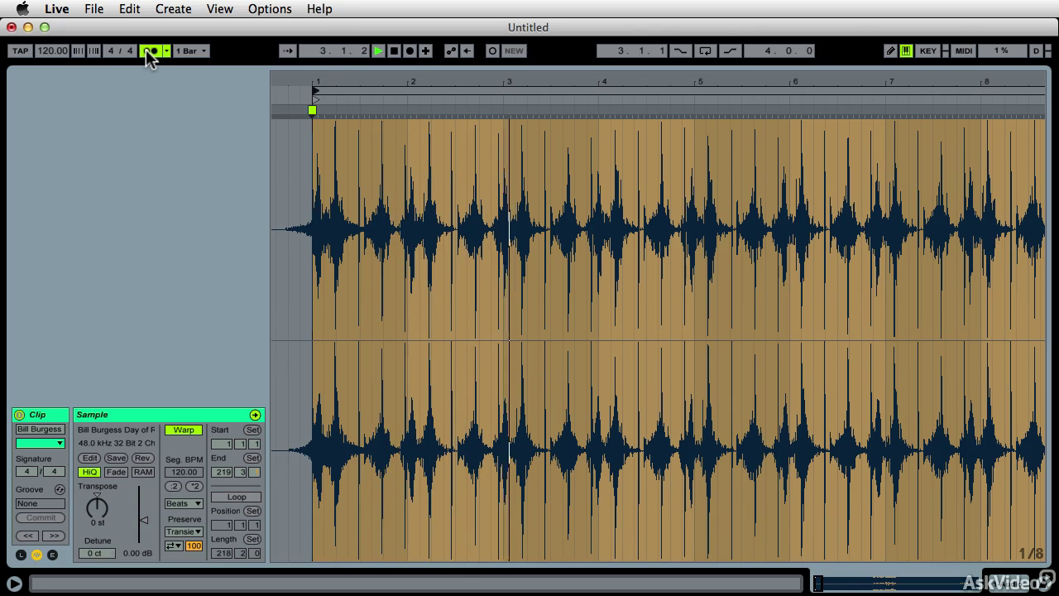
{"action": "key", "text": "space"}
- Stop playback and set the clip's grid to a fixed 1/4 to compare the transients with the beats
{"action": "left_click_drag", "start_coordinate": [348, 87], "coordinate": [740, 445]}
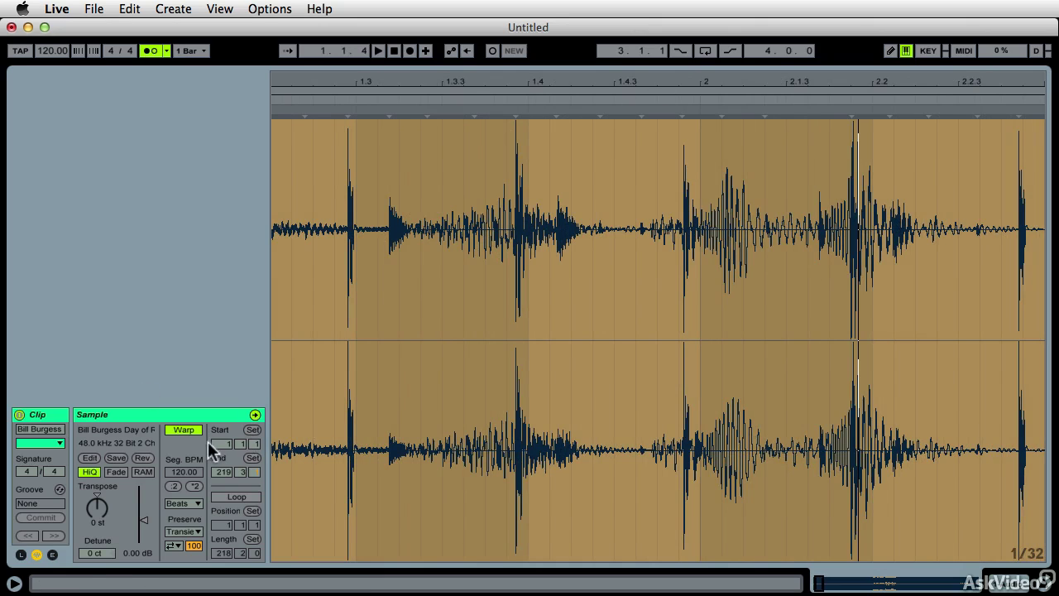
{"action": "left_click", "coordinate": [326, 438]}
{"action": "key", "text": "space"}
{"action": "scroll", "coordinate": [367, 151], "scroll_direction": "right", "scroll_amount": 1}
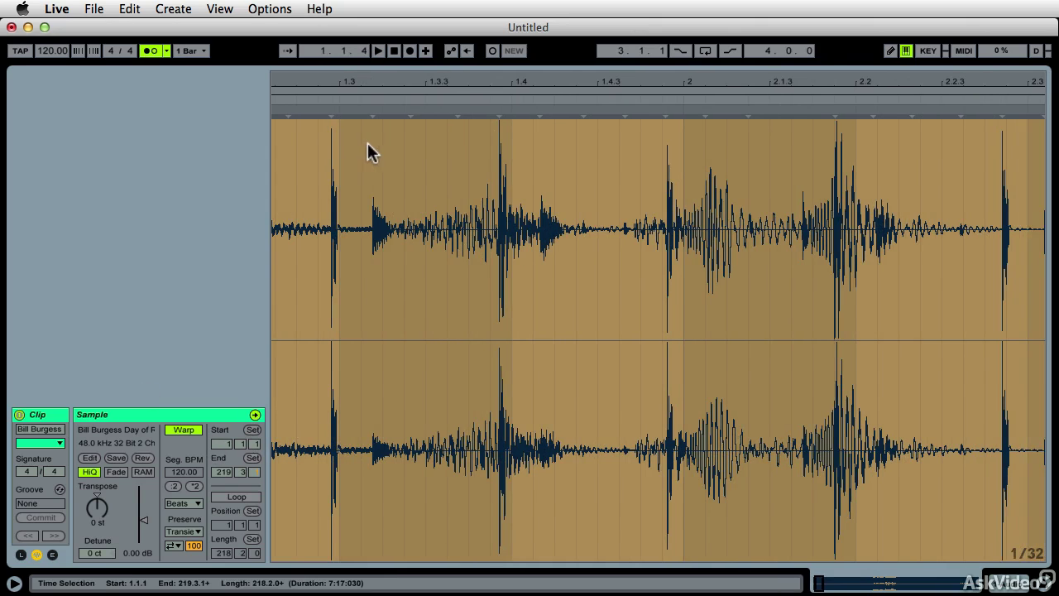
{"action": "left_click", "coordinate": [412, 232]}
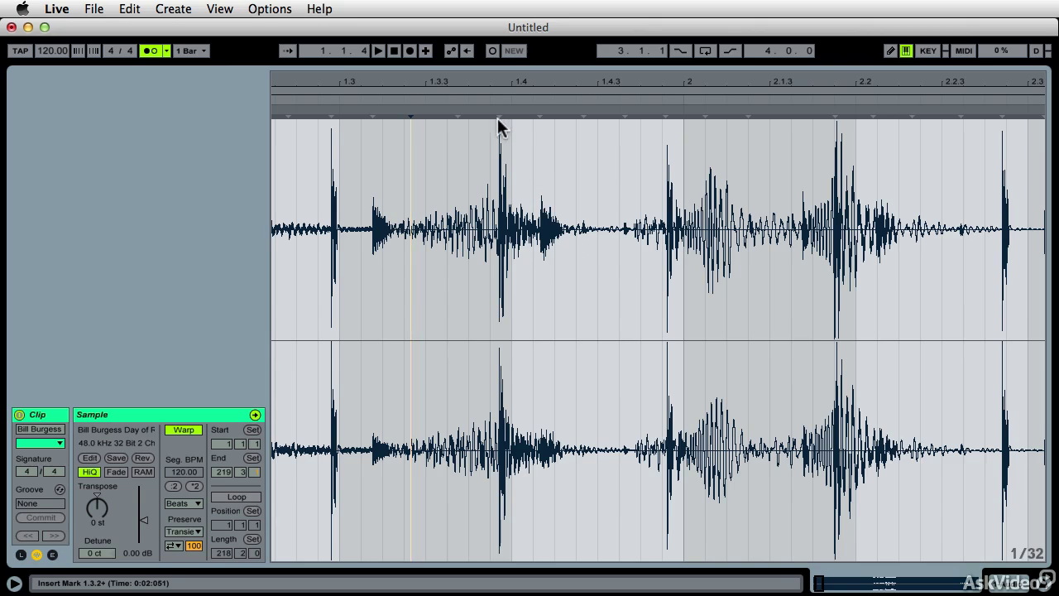
{"action": "right_click", "coordinate": [541, 145]}
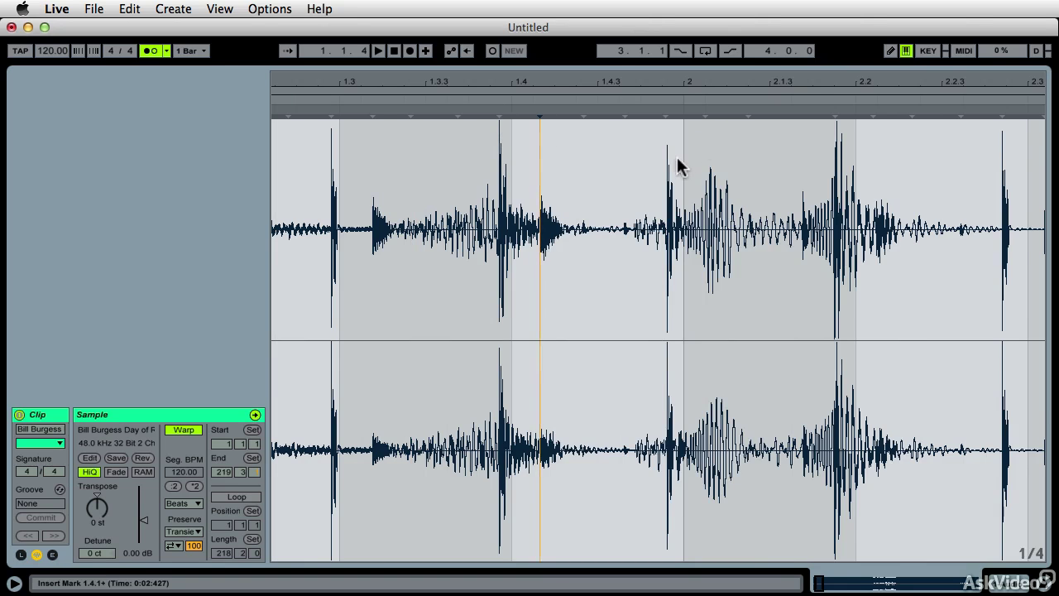
- Look over the warp commands offered for the warp marker at 1.1.1 without applying any
{"action": "scroll", "coordinate": [678, 157], "scroll_direction": "left", "scroll_amount": 7}
{"action": "scroll", "coordinate": [670, 179], "scroll_direction": "right", "scroll_amount": 1}
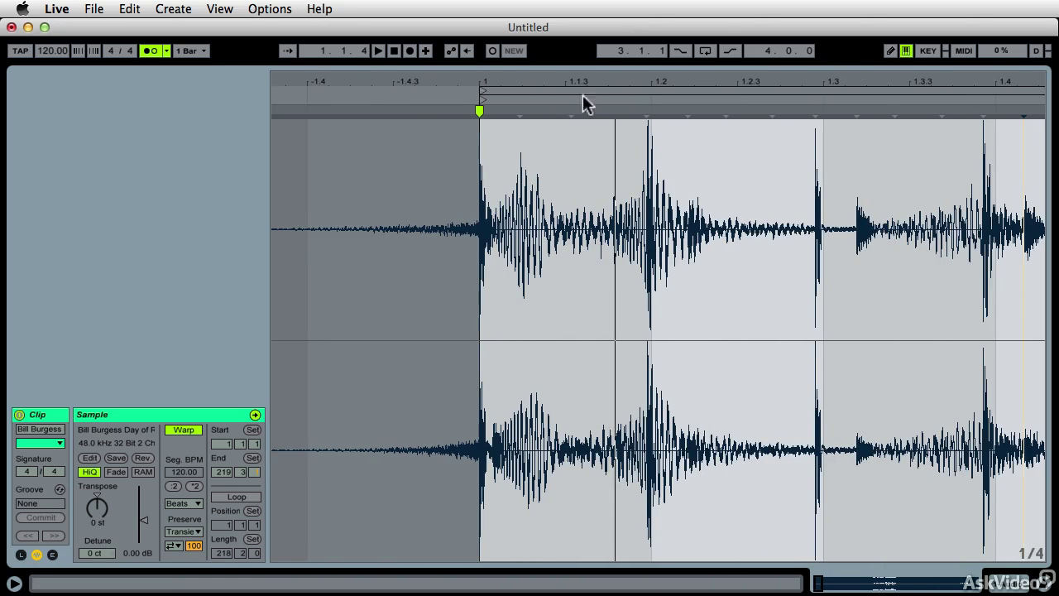
{"action": "left_click_drag", "start_coordinate": [573, 85], "coordinate": [302, 25]}
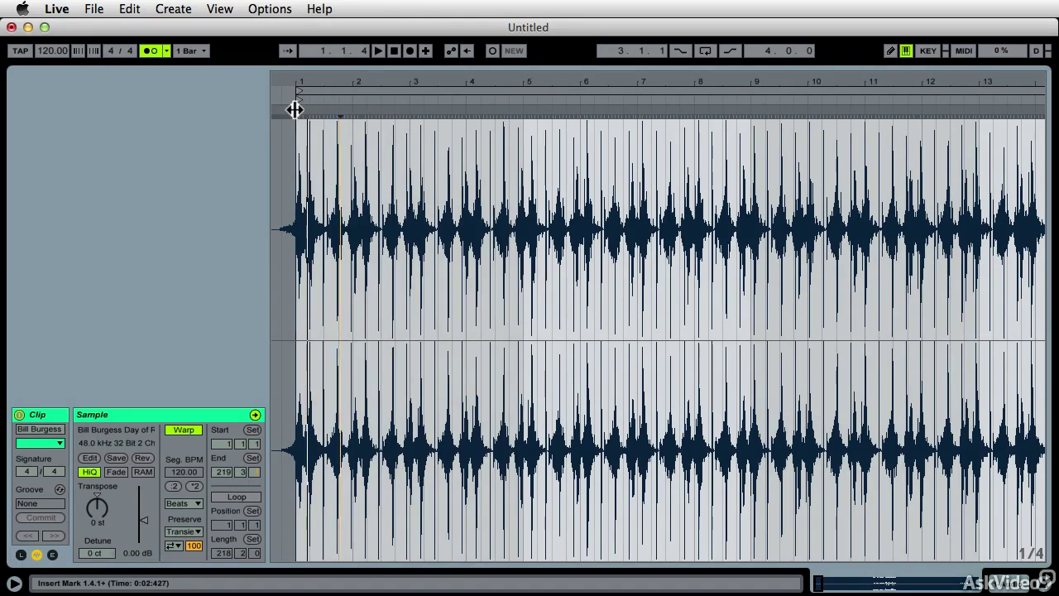
{"action": "right_click", "coordinate": [295, 109]}
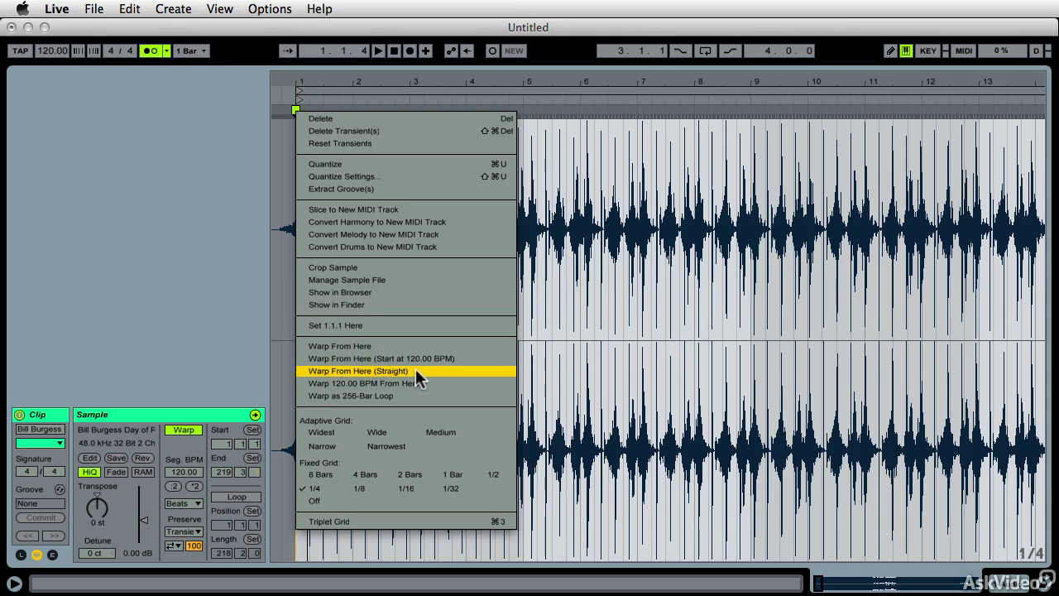
{"action": "left_click", "coordinate": [636, 319]}
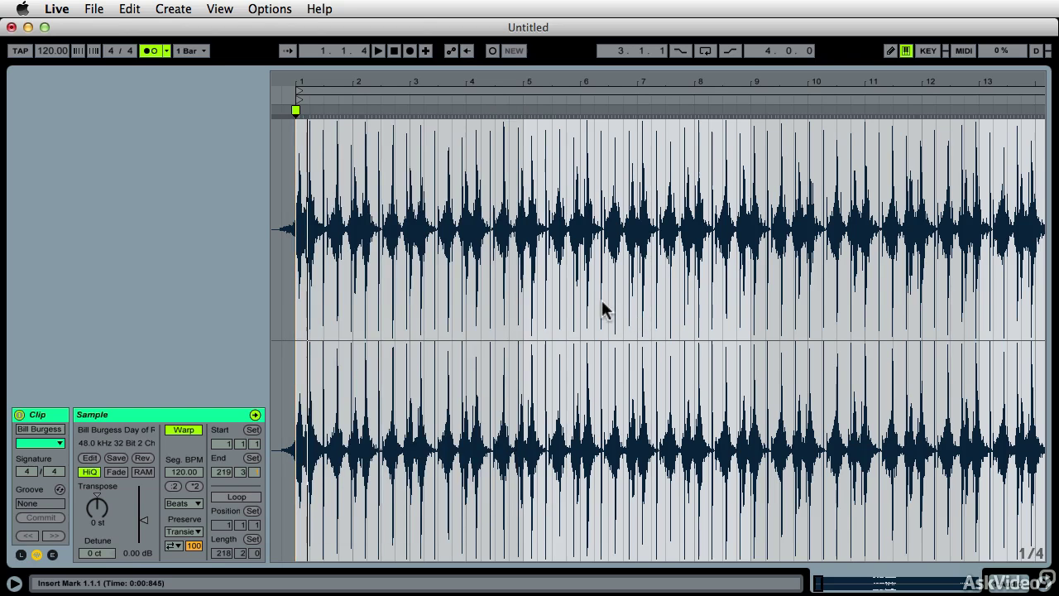
- Warp the song from the marker at 1.1.1 using Warp From Here (Straight)
{"action": "left_click_drag", "start_coordinate": [580, 78], "coordinate": [628, 288]}
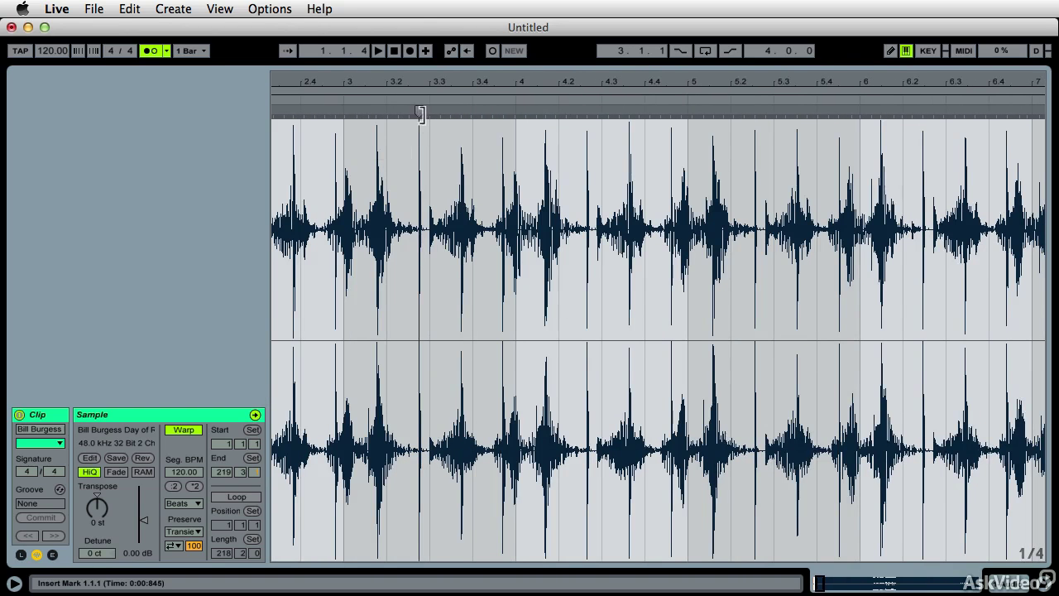
{"action": "left_click", "coordinate": [393, 163]}
{"action": "scroll", "coordinate": [392, 248], "scroll_direction": "left", "scroll_amount": 5}
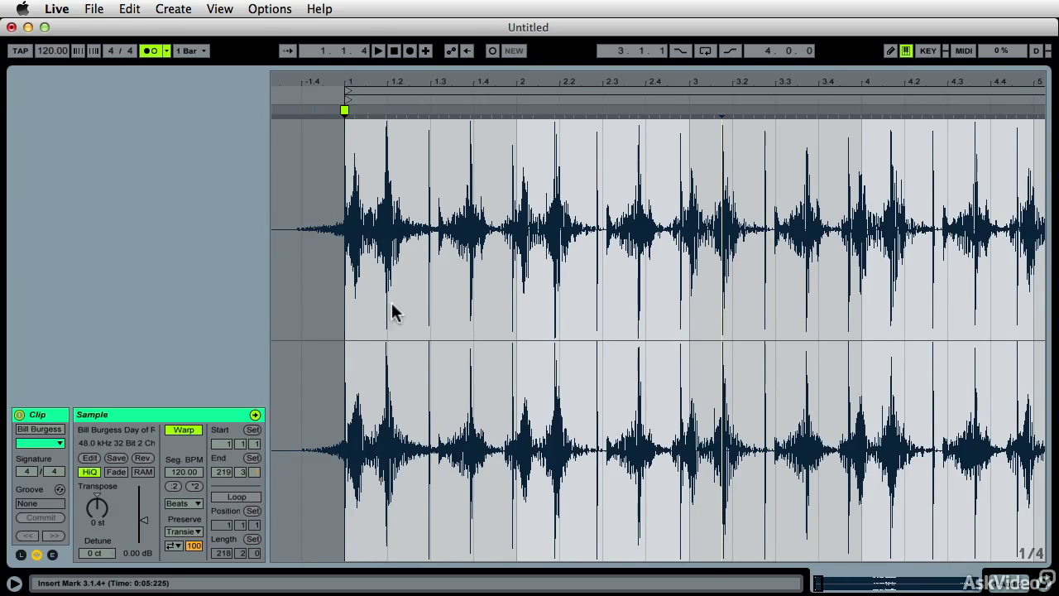
{"action": "right_click", "coordinate": [344, 108]}
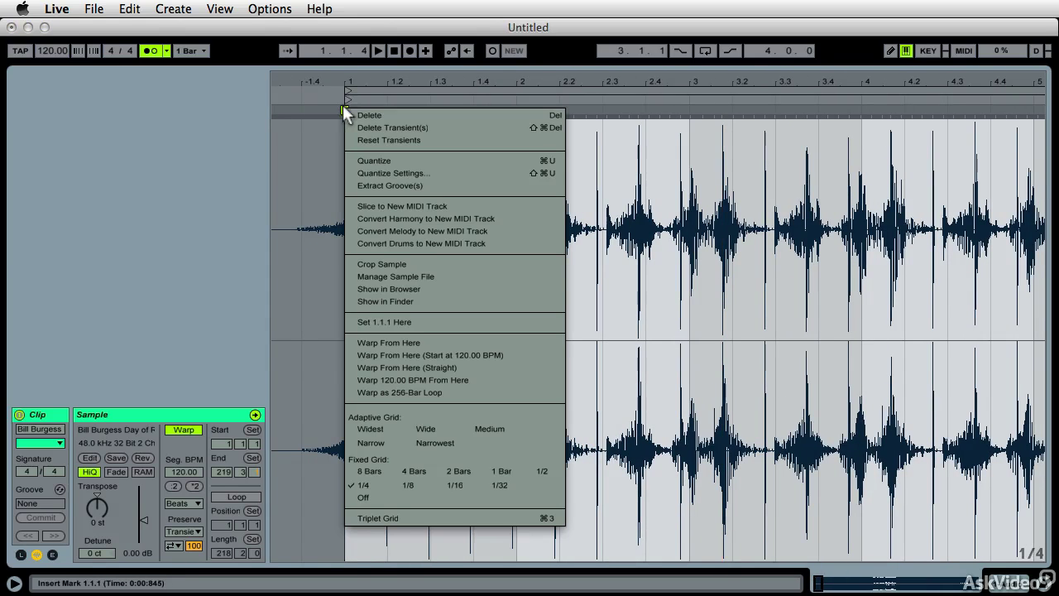
{"action": "left_click", "coordinate": [429, 370]}
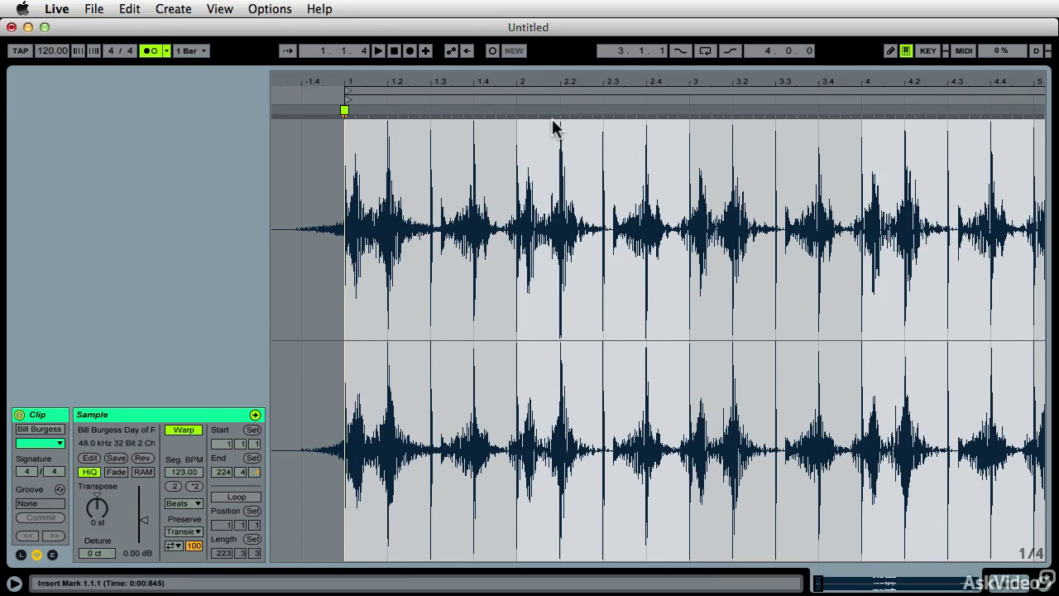
- Examine how the transients line up with the 1/4 grid further into the song, around bars 33 to 37
{"action": "scroll", "coordinate": [679, 196], "scroll_direction": "right", "scroll_amount": 5}
{"action": "scroll", "coordinate": [679, 196], "scroll_direction": "right", "scroll_amount": 15}
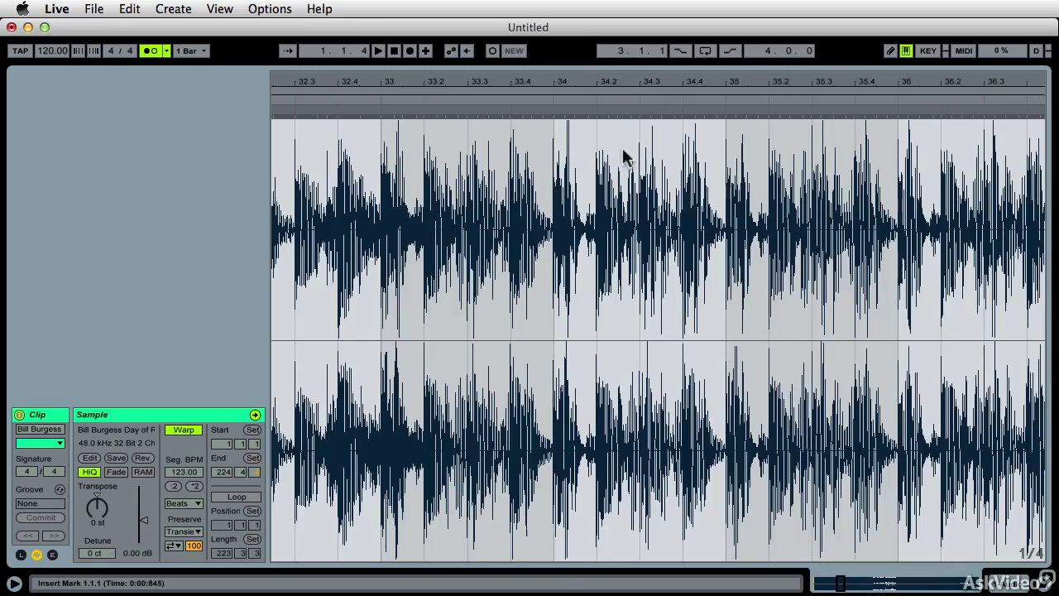
{"action": "left_click_drag", "start_coordinate": [538, 90], "coordinate": [542, 166]}
{"action": "scroll", "coordinate": [716, 124], "scroll_direction": "right", "scroll_amount": 10}
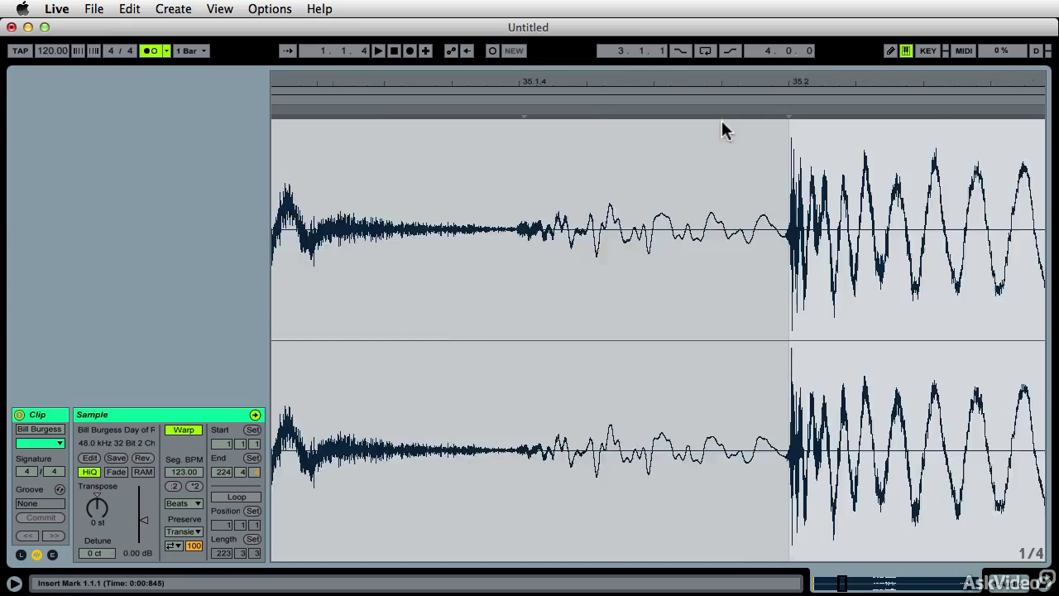
{"action": "scroll", "coordinate": [660, 105], "scroll_direction": "right", "scroll_amount": 10}
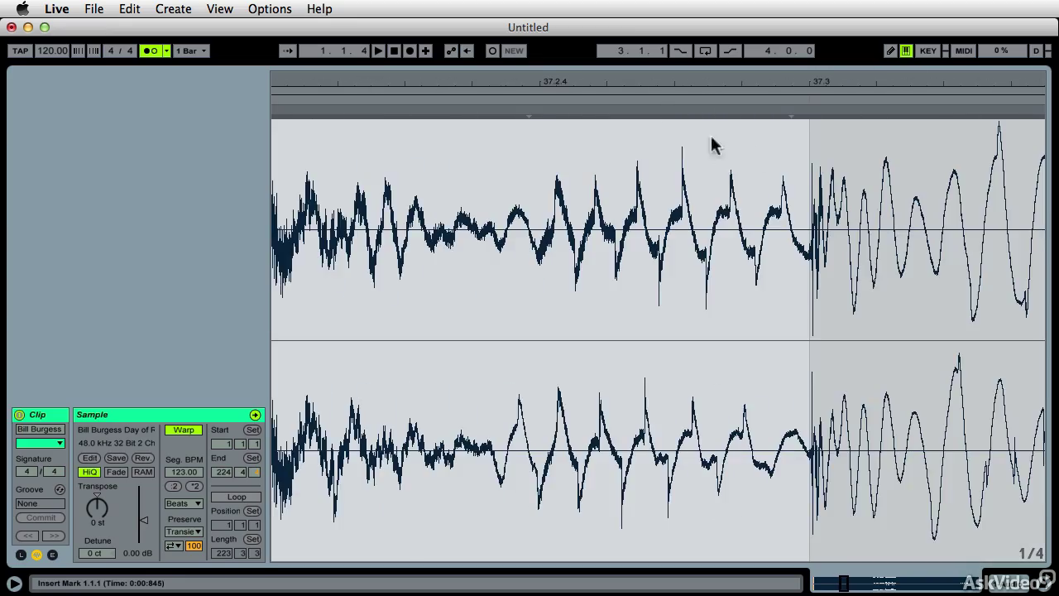
{"action": "scroll", "coordinate": [823, 147], "scroll_direction": "right", "scroll_amount": 3}
{"action": "left_click_drag", "start_coordinate": [700, 83], "coordinate": [472, 85]}
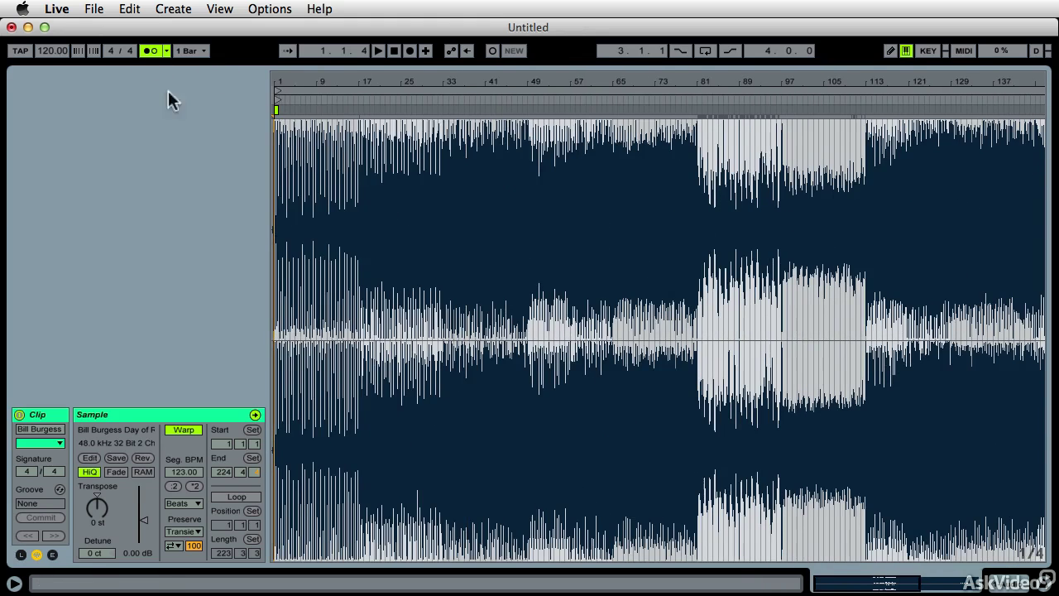
- Play the song from around bar 29, switching the metronome off for a few bars and back on
{"action": "left_click", "coordinate": [427, 94]}
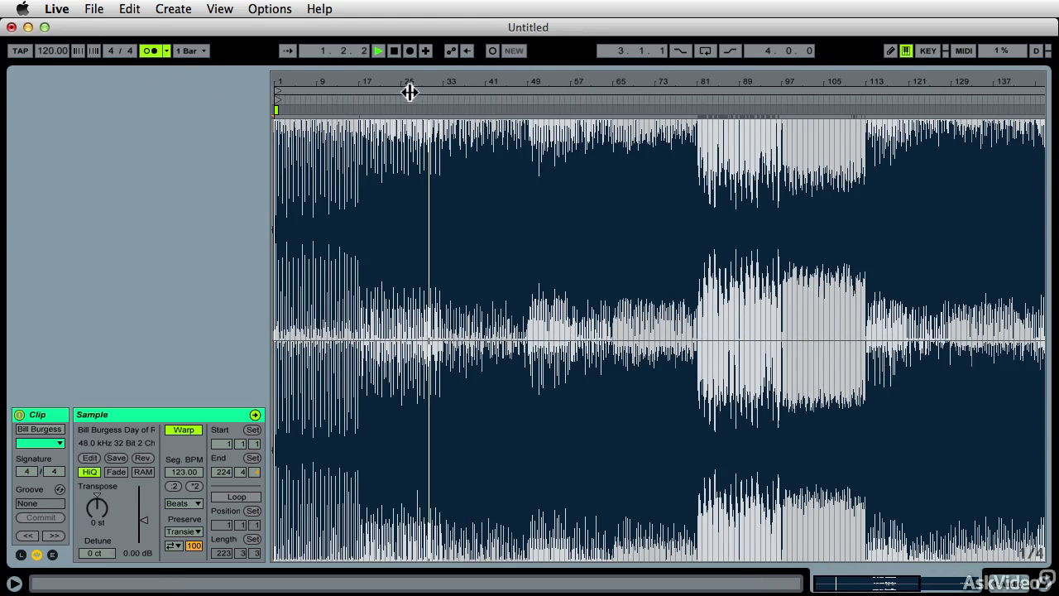
{"action": "left_click", "coordinate": [150, 50]}
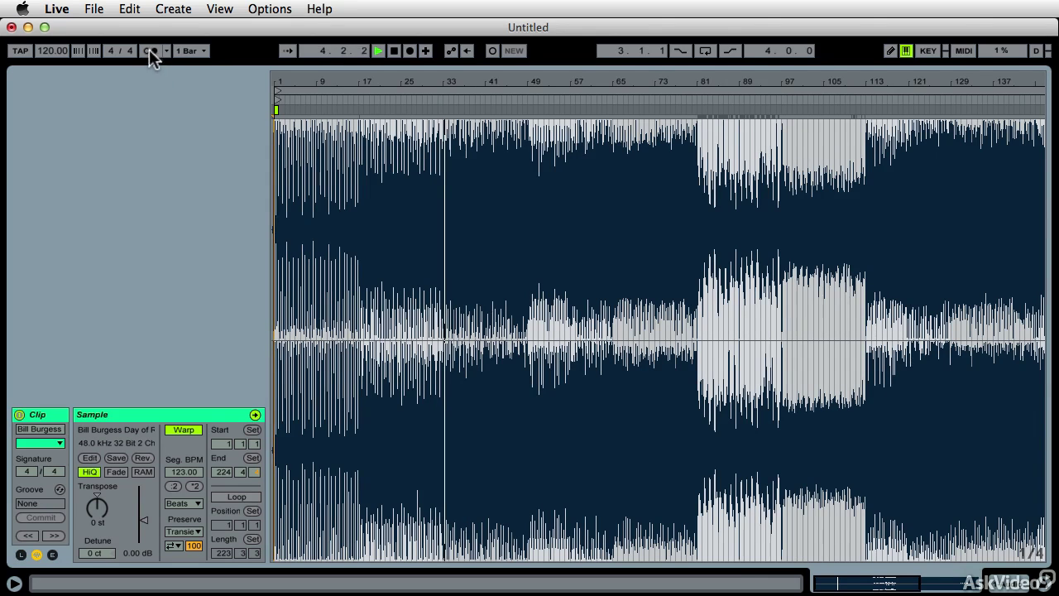
{"action": "left_click", "coordinate": [149, 51]}
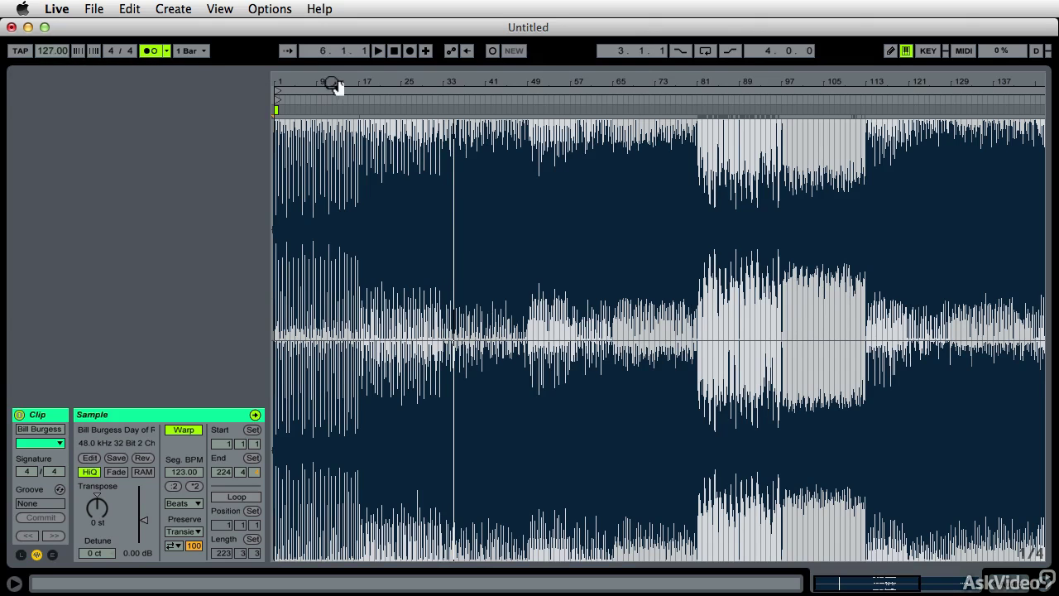
- Play the song against the metronome at 127 BPM, spot-checking from around bars 62 and 112, and stop playback
{"action": "left_click", "coordinate": [378, 50]}
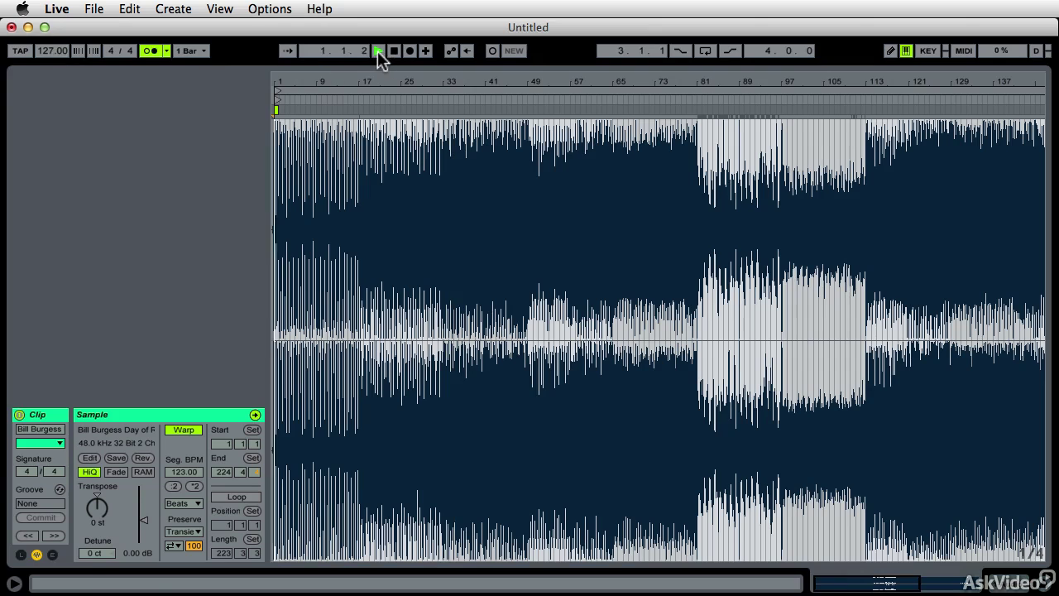
{"action": "left_click", "coordinate": [602, 132]}
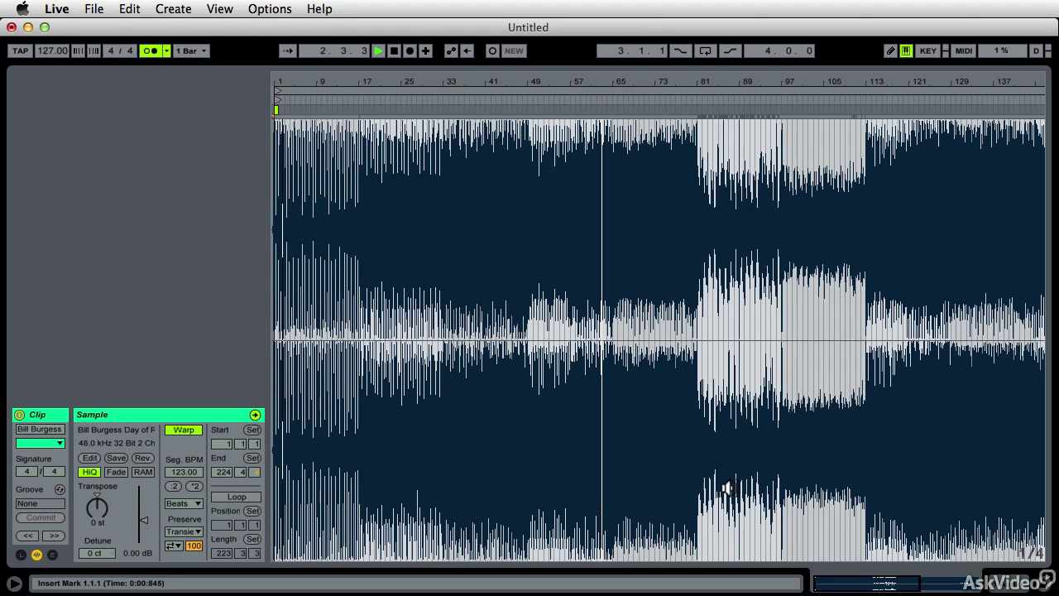
{"action": "scroll", "coordinate": [729, 390], "scroll_direction": "right", "scroll_amount": 5}
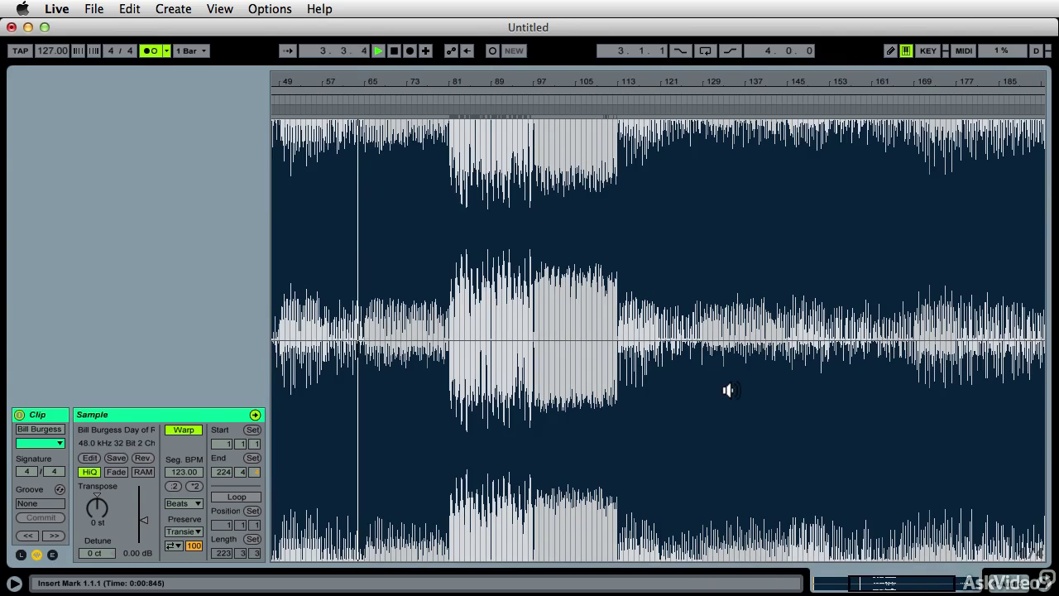
{"action": "left_click", "coordinate": [617, 101]}
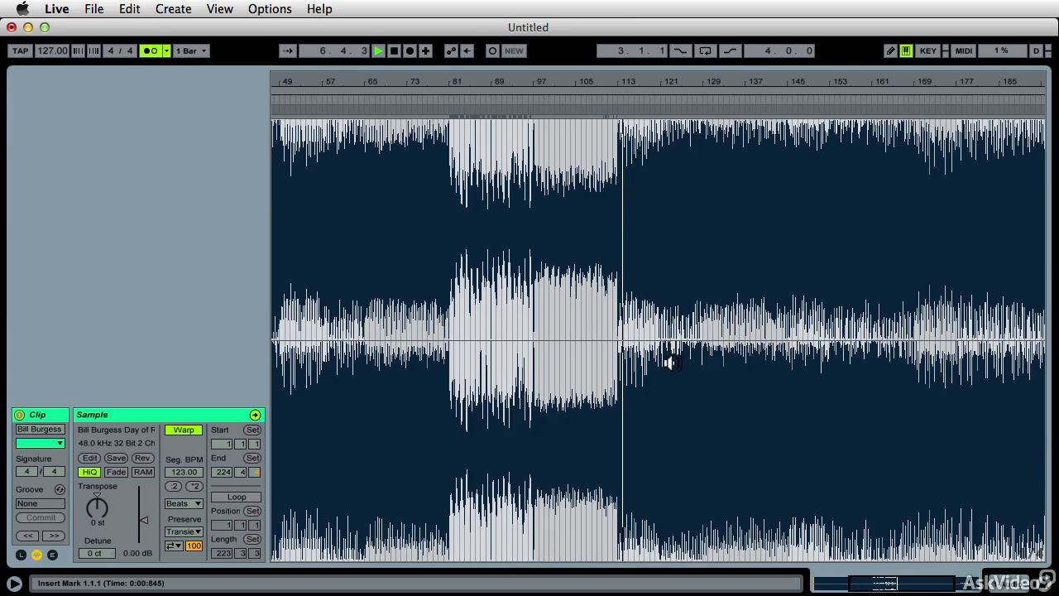
{"action": "scroll", "coordinate": [668, 359], "scroll_direction": "right", "scroll_amount": 3}
{"action": "key", "text": "space"}
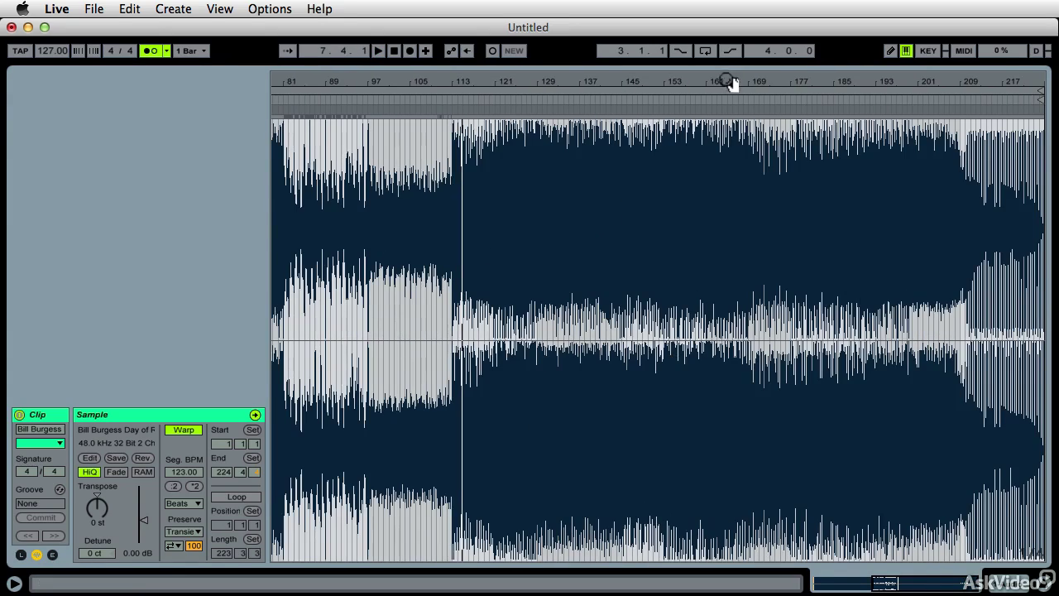
- Examine the transients against the grid from around bar 179 to the end of the song
{"action": "left_click_drag", "start_coordinate": [730, 82], "coordinate": [809, 286]}
{"action": "scroll", "coordinate": [806, 283], "scroll_direction": "right", "scroll_amount": 5}
{"action": "scroll", "coordinate": [804, 281], "scroll_direction": "right", "scroll_amount": 15}
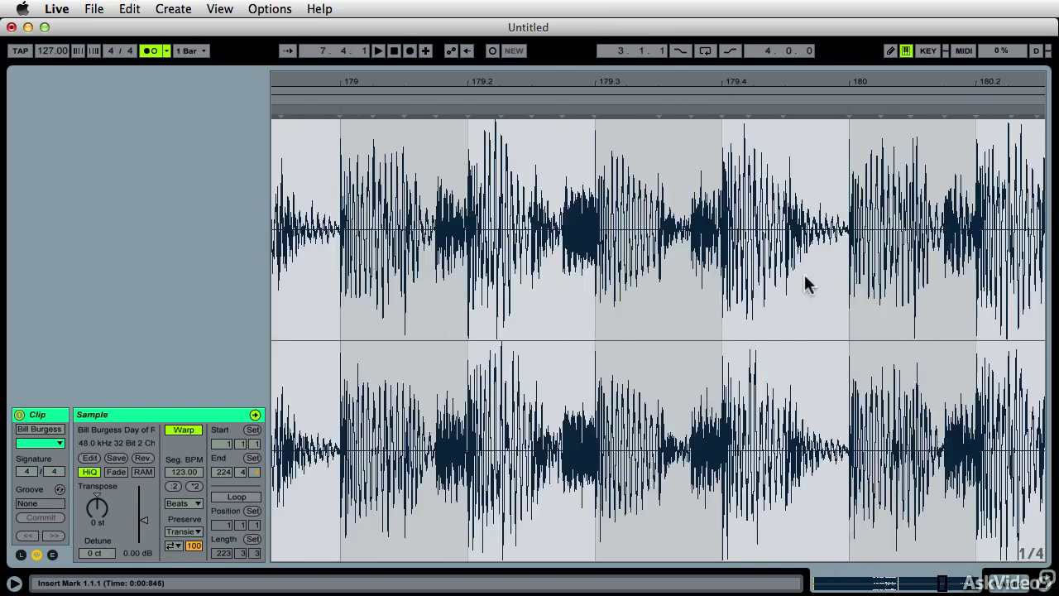
{"action": "scroll", "coordinate": [804, 278], "scroll_direction": "right", "scroll_amount": 8}
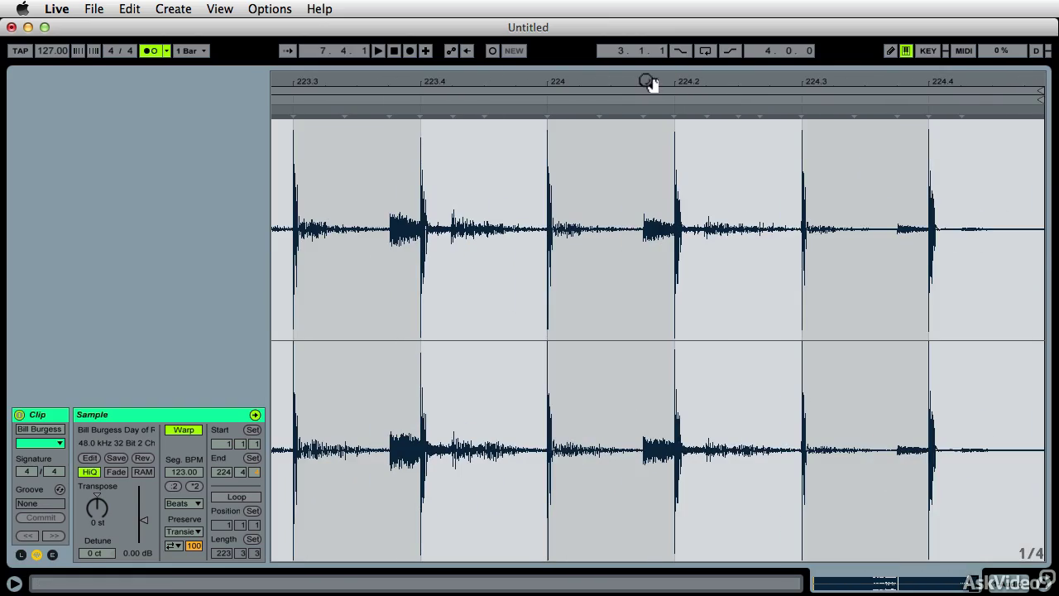
- Insert a warp marker just before the song's last transient and align it with the grid line at 224.4
{"action": "left_click_drag", "start_coordinate": [649, 83], "coordinate": [884, 192]}
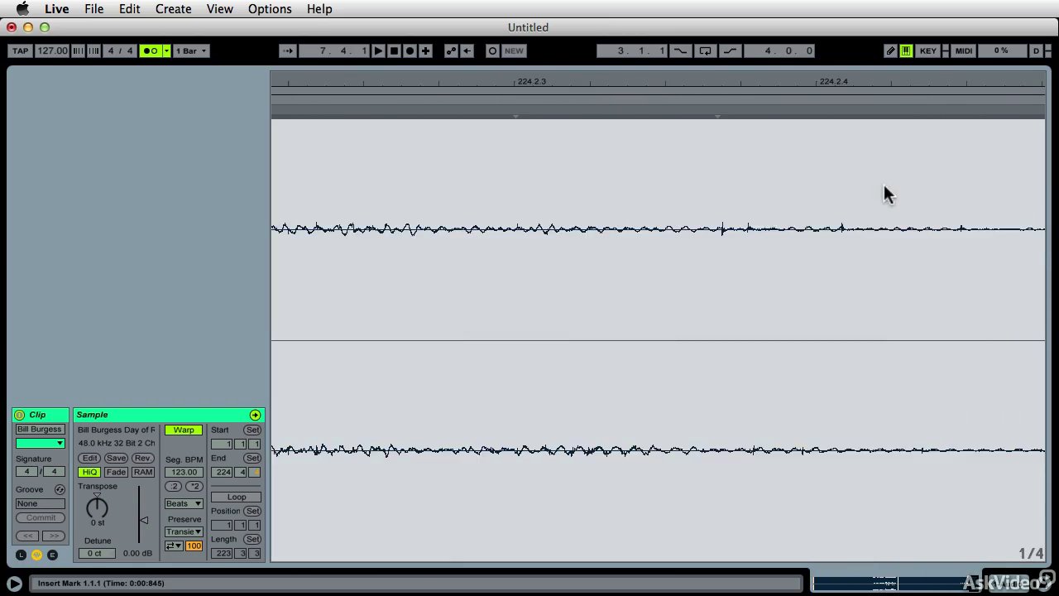
{"action": "scroll", "coordinate": [631, 111], "scroll_direction": "left", "scroll_amount": 6}
{"action": "left_click_drag", "start_coordinate": [670, 83], "coordinate": [670, 33]}
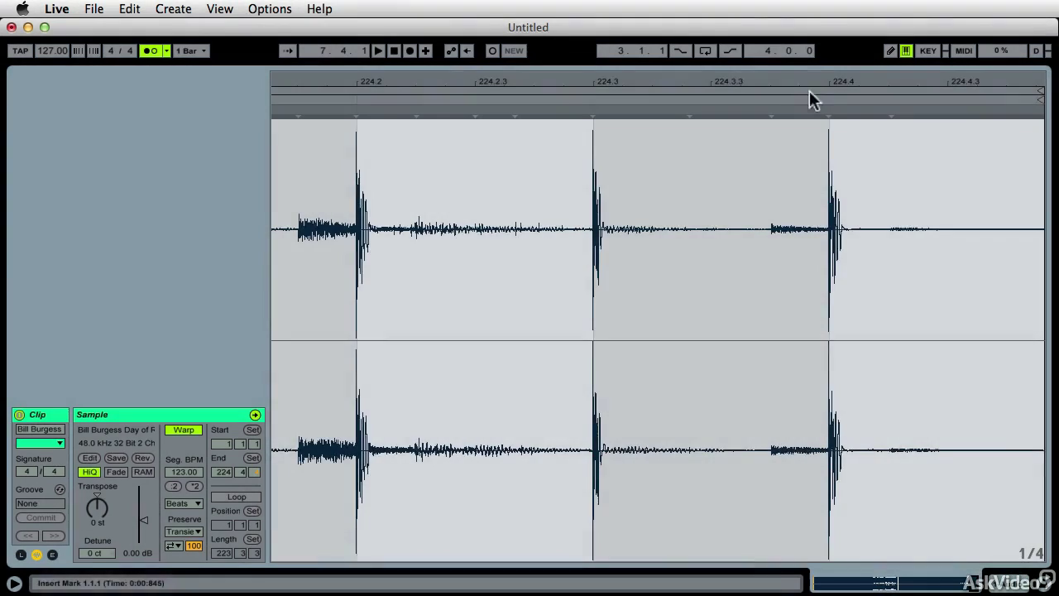
{"action": "left_click_drag", "start_coordinate": [811, 96], "coordinate": [813, 108]}
{"action": "scroll", "coordinate": [815, 129], "scroll_direction": "right", "scroll_amount": 5}
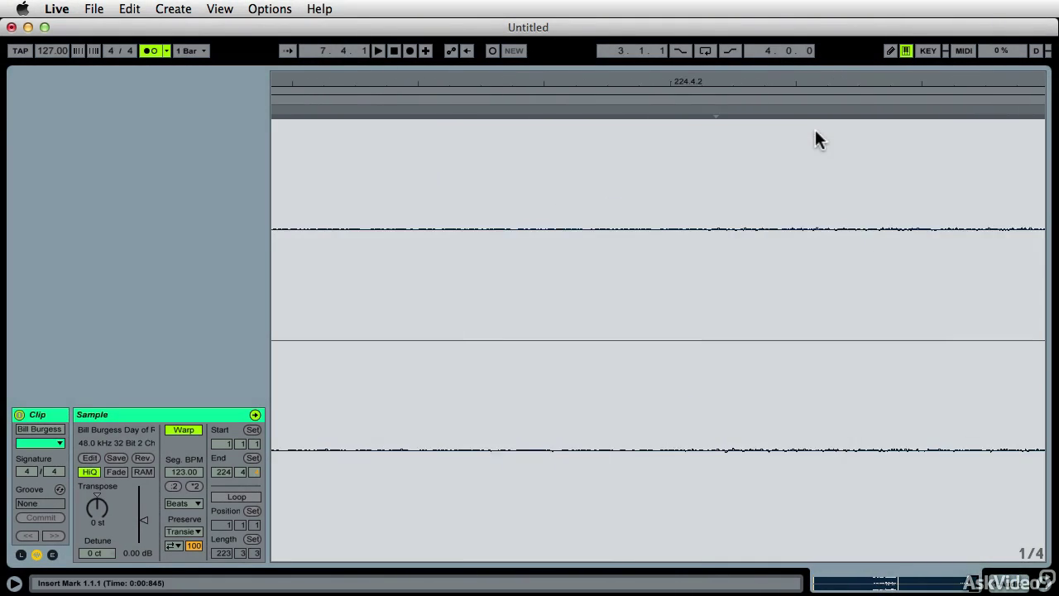
{"action": "scroll", "coordinate": [816, 129], "scroll_direction": "left", "scroll_amount": 5}
{"action": "left_click_drag", "start_coordinate": [680, 86], "coordinate": [681, 124]}
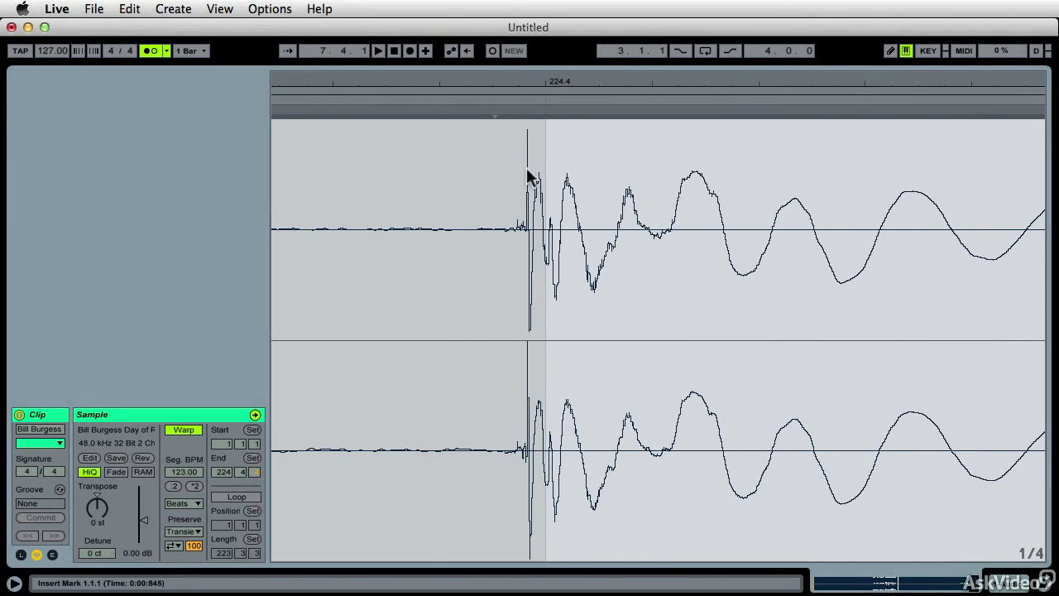
{"action": "double_click", "coordinate": [520, 111]}
{"action": "left_click_drag", "start_coordinate": [519, 114], "coordinate": [524, 110]}
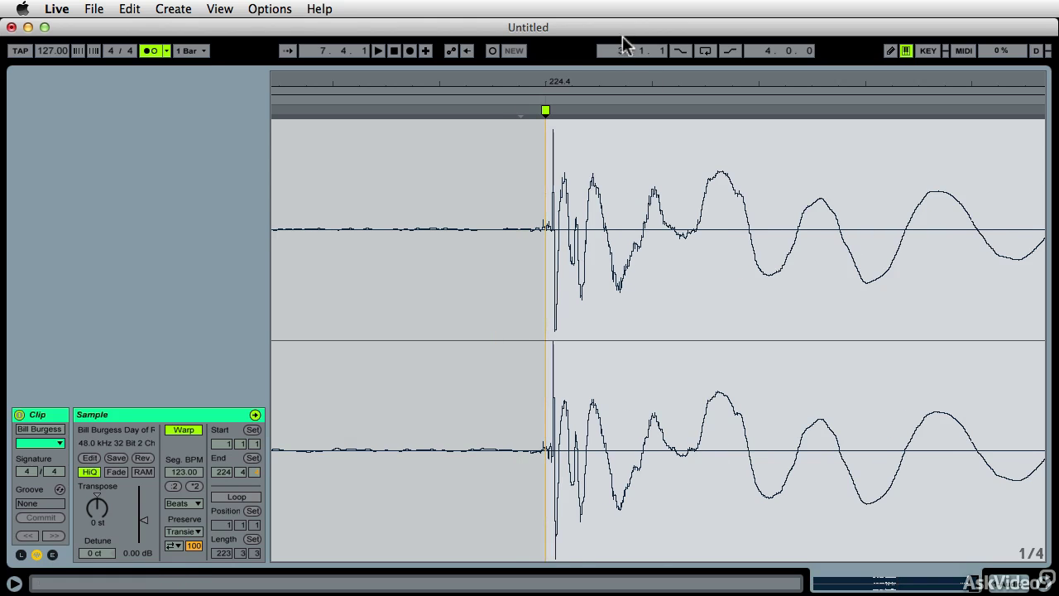
- Show the whole song in the clip view and shrink that view to reveal the browser and mixer
{"action": "left_click_drag", "start_coordinate": [604, 79], "coordinate": [605, 17]}
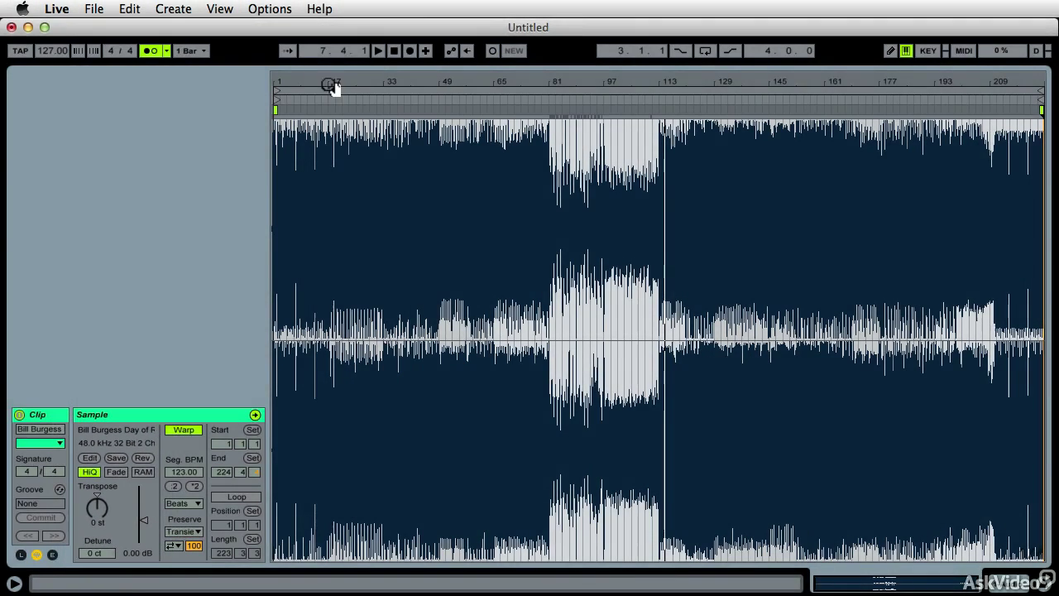
{"action": "left_click_drag", "start_coordinate": [339, 63], "coordinate": [373, 374]}
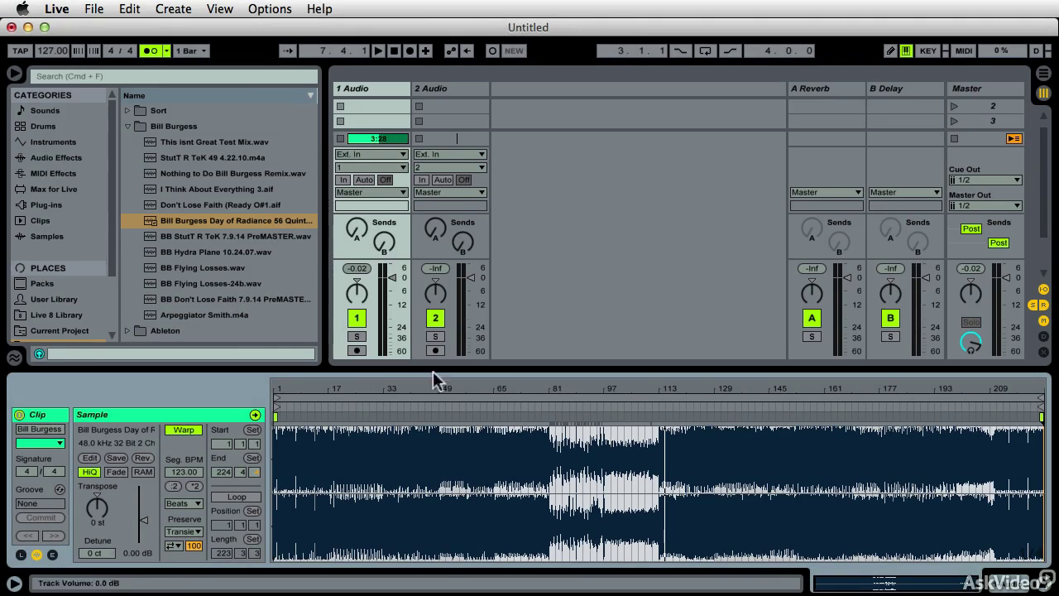
- Switch to Finder, open a new window and select the song's .asd analysis file in the artist's folder under Music
{"action": "key", "text": "super+Tab"}
{"action": "key", "text": "super+n"}
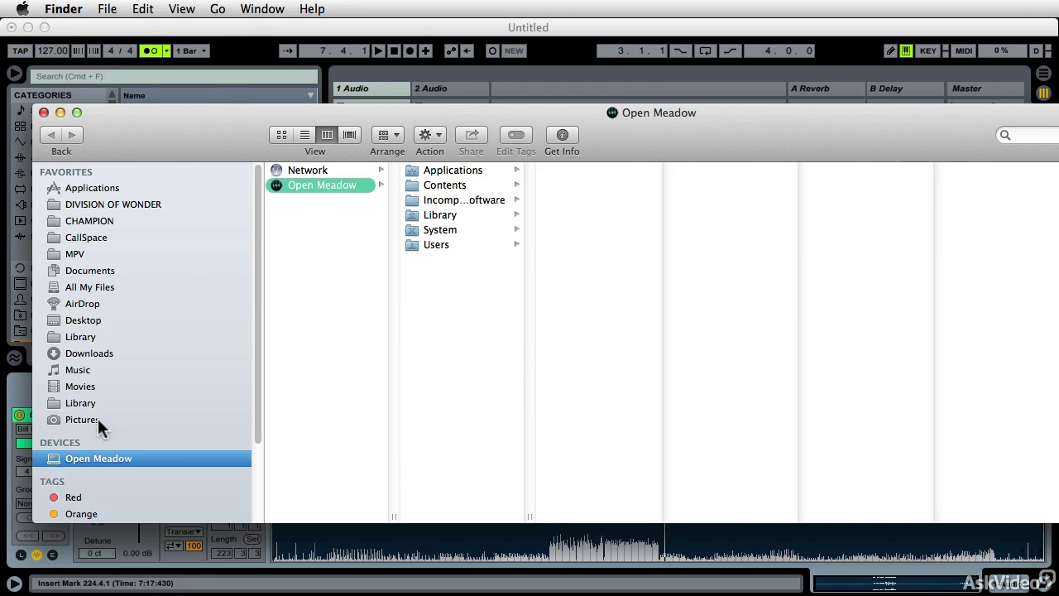
{"action": "left_click", "coordinate": [94, 372]}
{"action": "left_click", "coordinate": [302, 186]}
{"action": "left_click", "coordinate": [464, 260]}
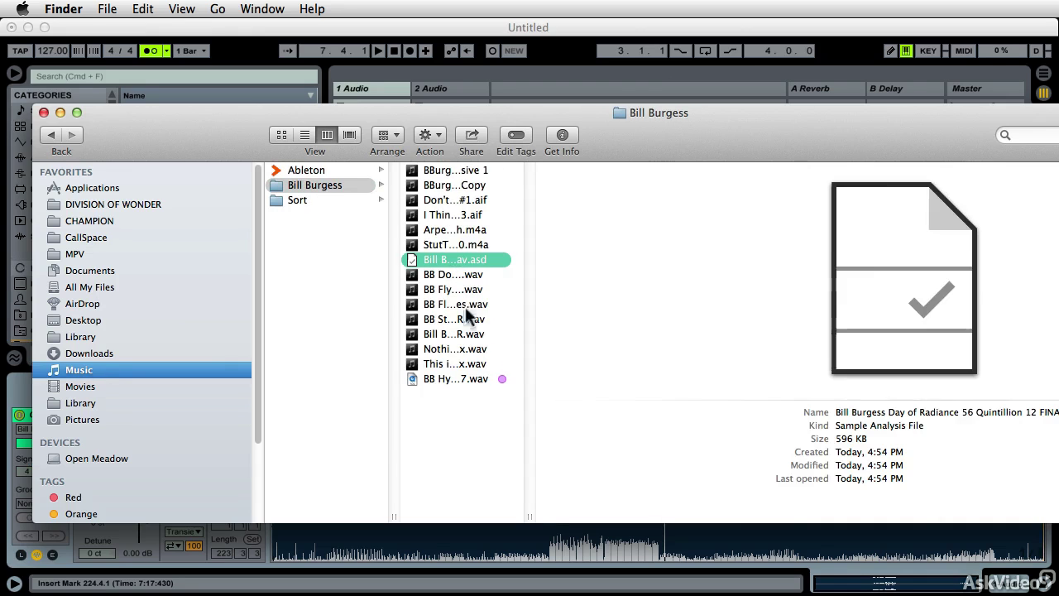
- Widen the file column to read the full file names, close the Finder window and return to Ableton Live
{"action": "left_click_drag", "start_coordinate": [527, 516], "coordinate": [755, 513]}
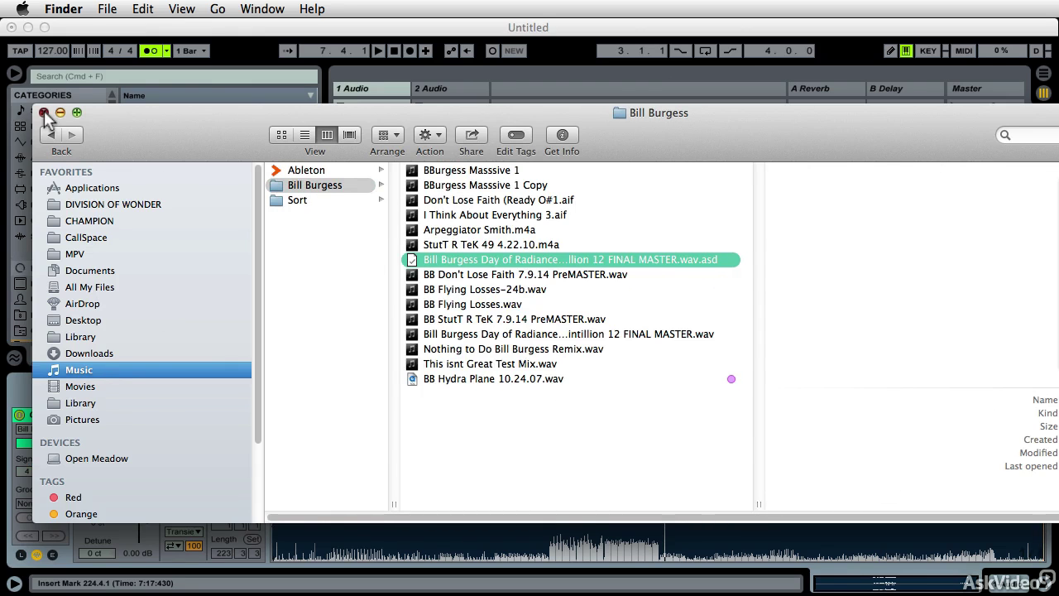
{"action": "left_click", "coordinate": [44, 111]}
- Load the Masssive 1 Copy2 song onto the 2 Audio track and play it with the metronome turned off
{"action": "left_click", "coordinate": [177, 236]}
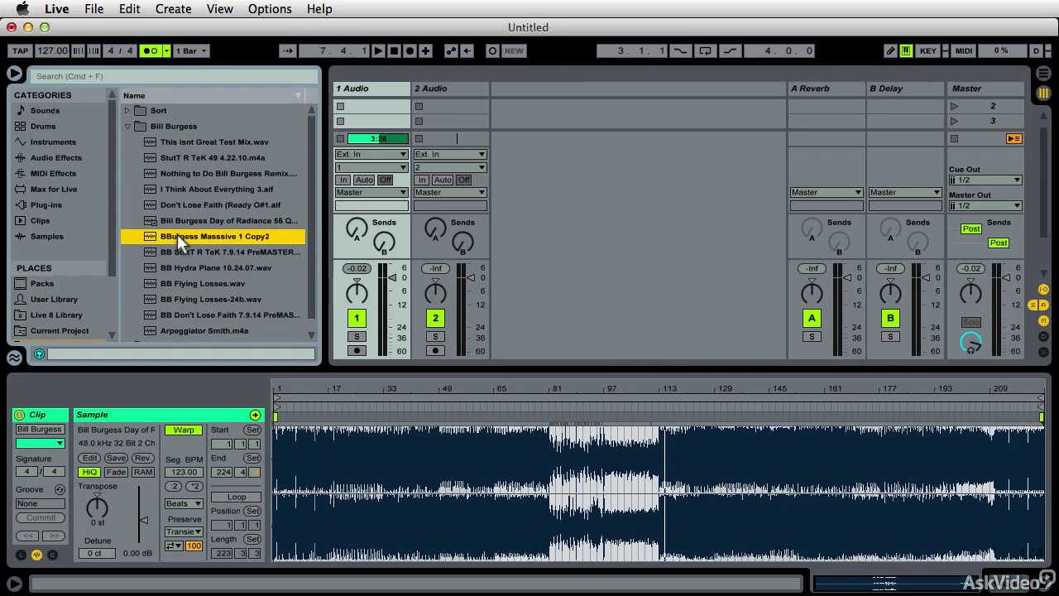
{"action": "left_click_drag", "start_coordinate": [177, 233], "coordinate": [444, 135]}
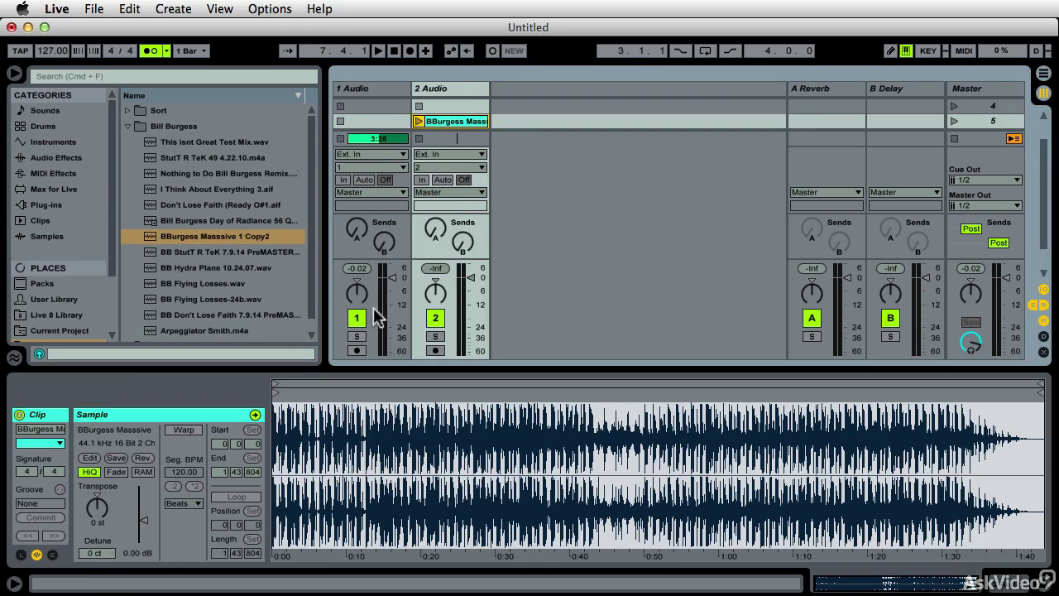
{"action": "left_click", "coordinate": [418, 107]}
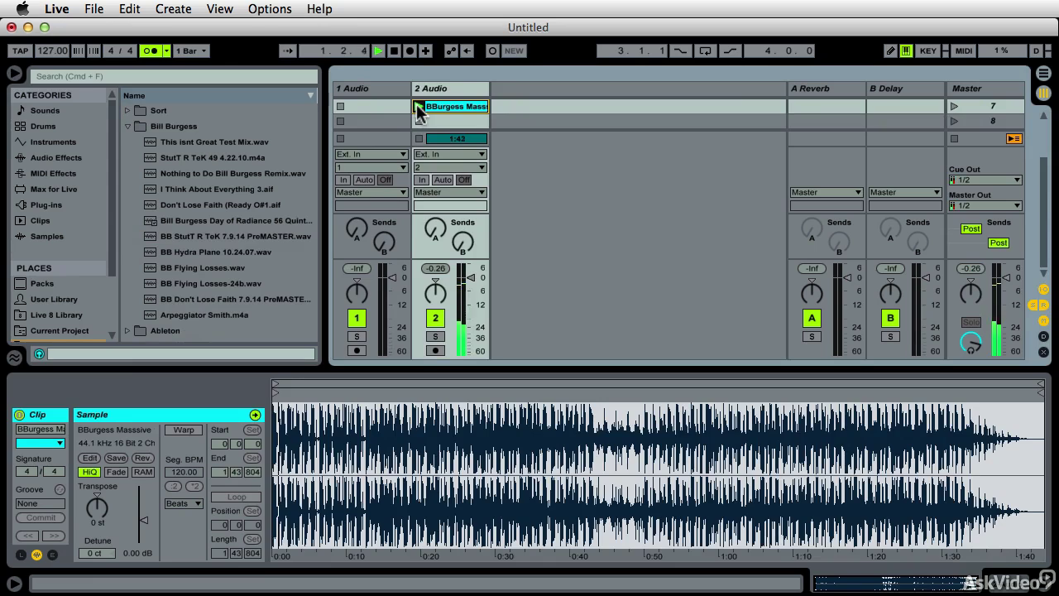
{"action": "left_click", "coordinate": [149, 51]}
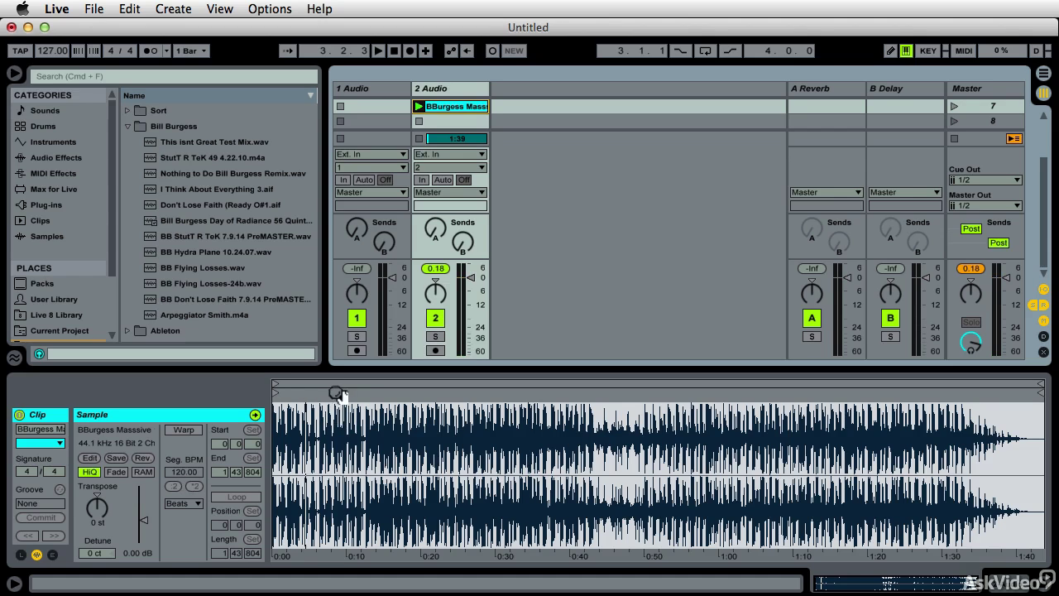
- Turn on warping for the new clip and insert a warp marker at the onset of its first transient
{"action": "left_click_drag", "start_coordinate": [335, 392], "coordinate": [521, 501]}
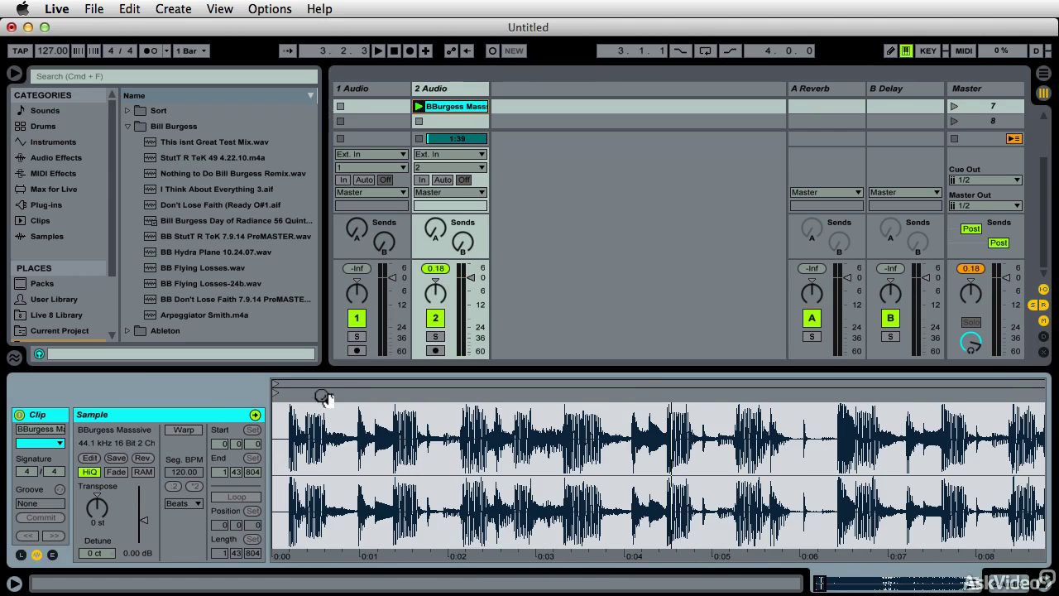
{"action": "left_click_drag", "start_coordinate": [322, 396], "coordinate": [322, 530]}
{"action": "left_click_drag", "start_coordinate": [452, 421], "coordinate": [662, 421]}
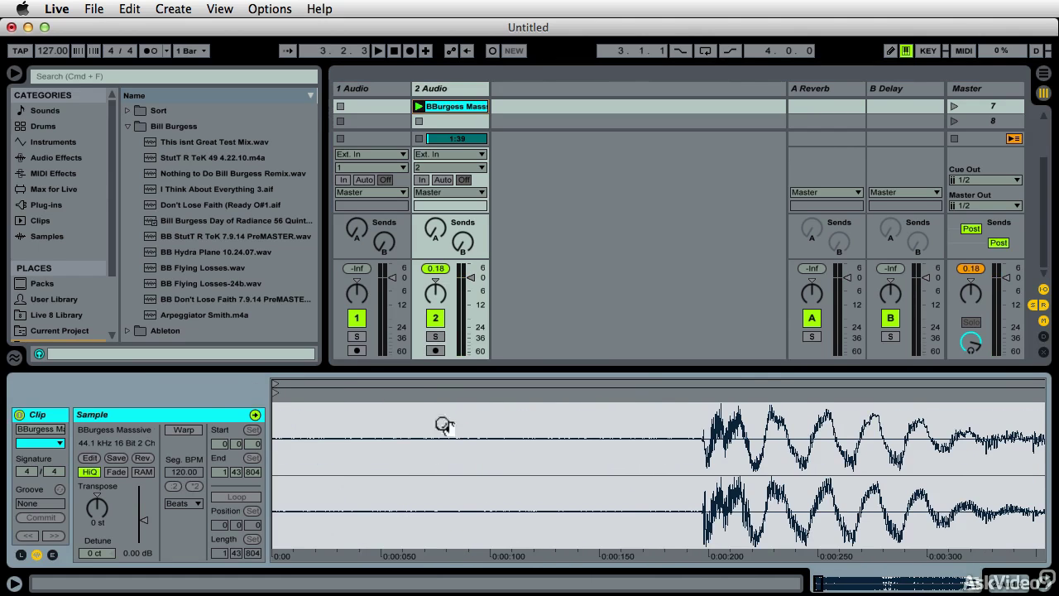
{"action": "left_click_drag", "start_coordinate": [720, 399], "coordinate": [680, 419]}
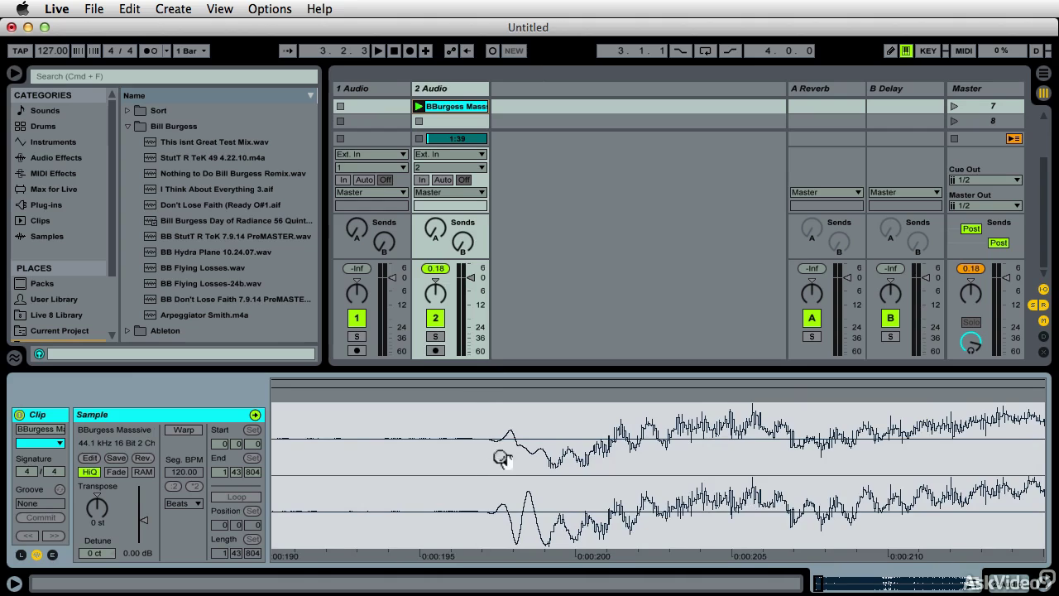
{"action": "left_click_drag", "start_coordinate": [485, 393], "coordinate": [530, 431]}
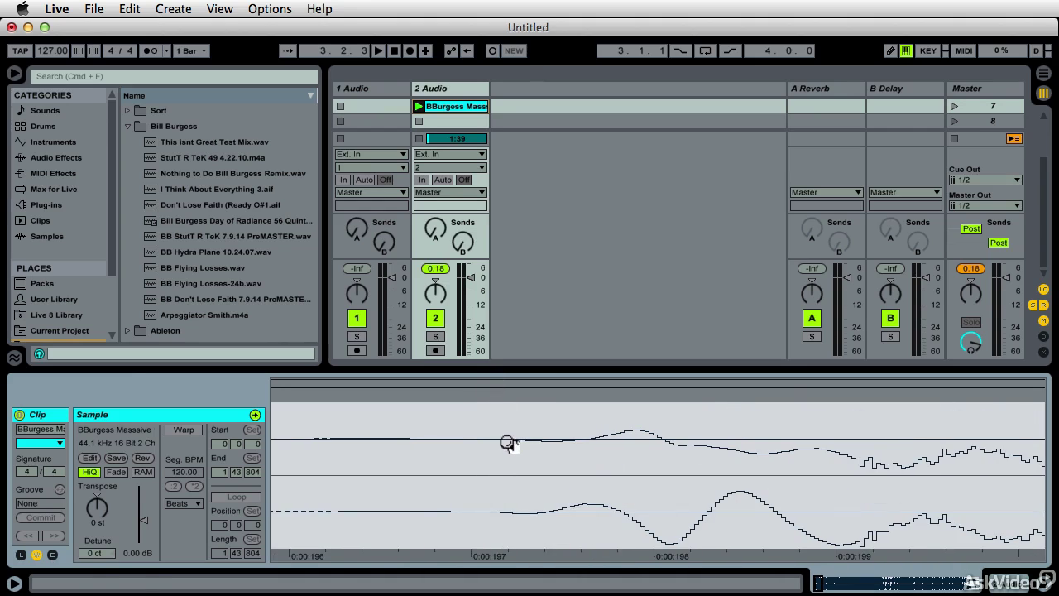
{"action": "left_click", "coordinate": [184, 431]}
{"action": "left_click", "coordinate": [514, 467]}
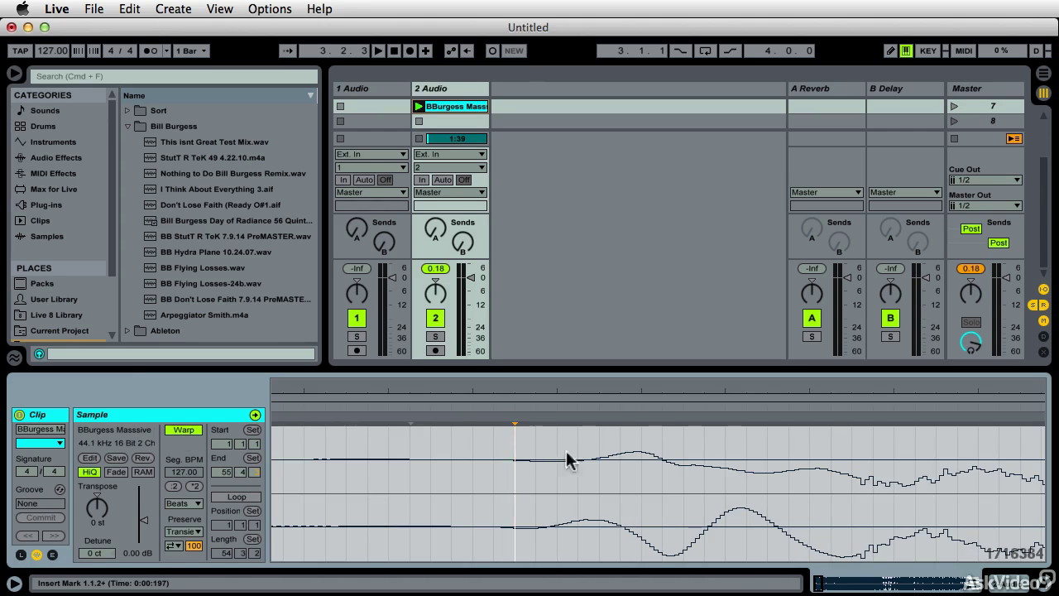
{"action": "right_click", "coordinate": [514, 419]}
{"action": "left_click", "coordinate": [546, 428]}
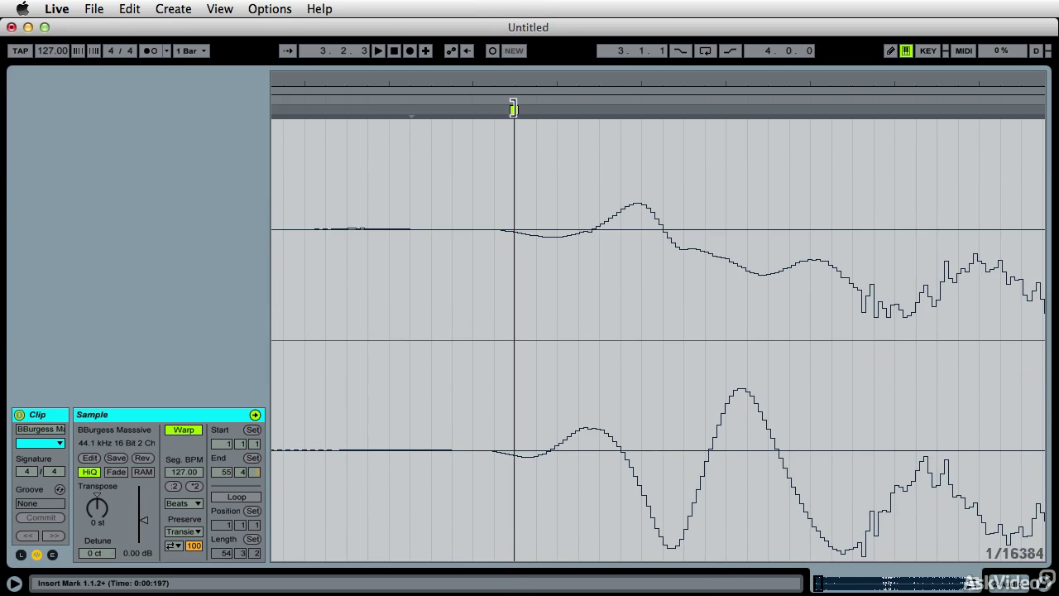
- Set 1.1.1 at the first transient's warp marker and delete the extra marker at the very start of the sample
{"action": "right_click", "coordinate": [516, 111]}
{"action": "left_click", "coordinate": [579, 323]}
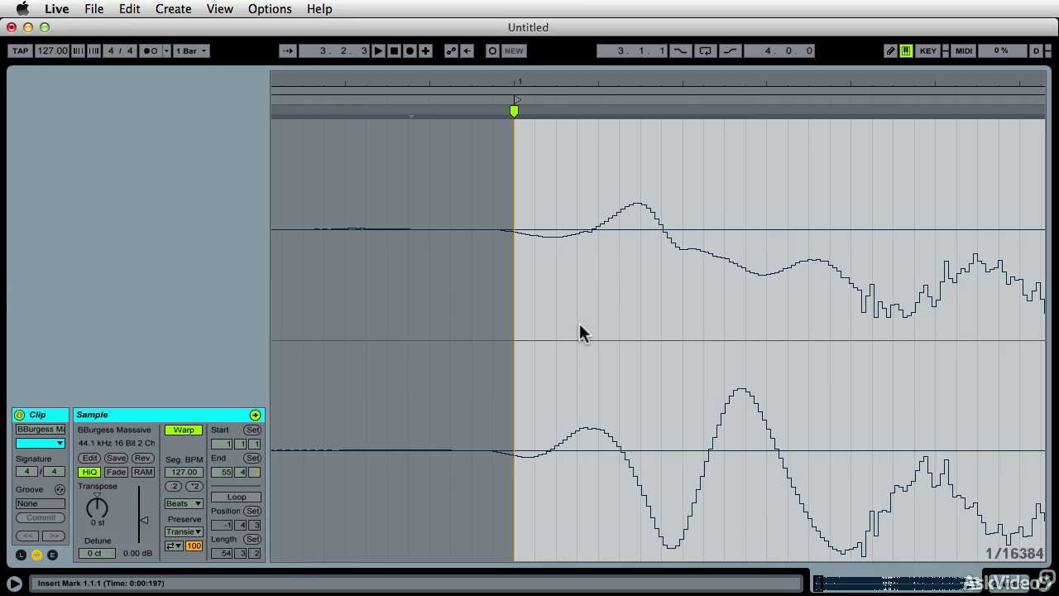
{"action": "left_click_drag", "start_coordinate": [473, 84], "coordinate": [300, 16]}
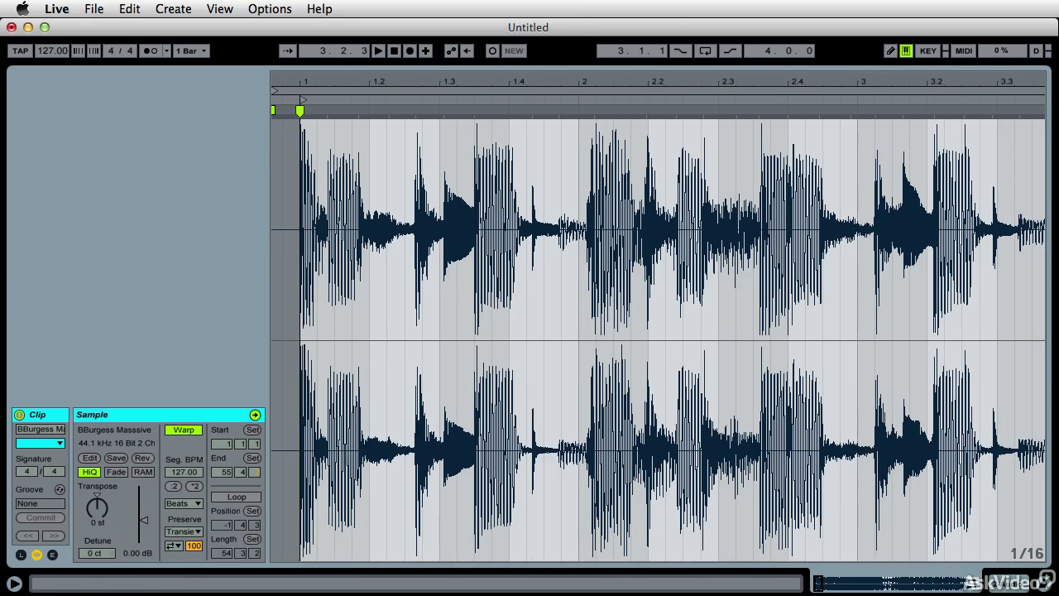
{"action": "left_click", "coordinate": [276, 113]}
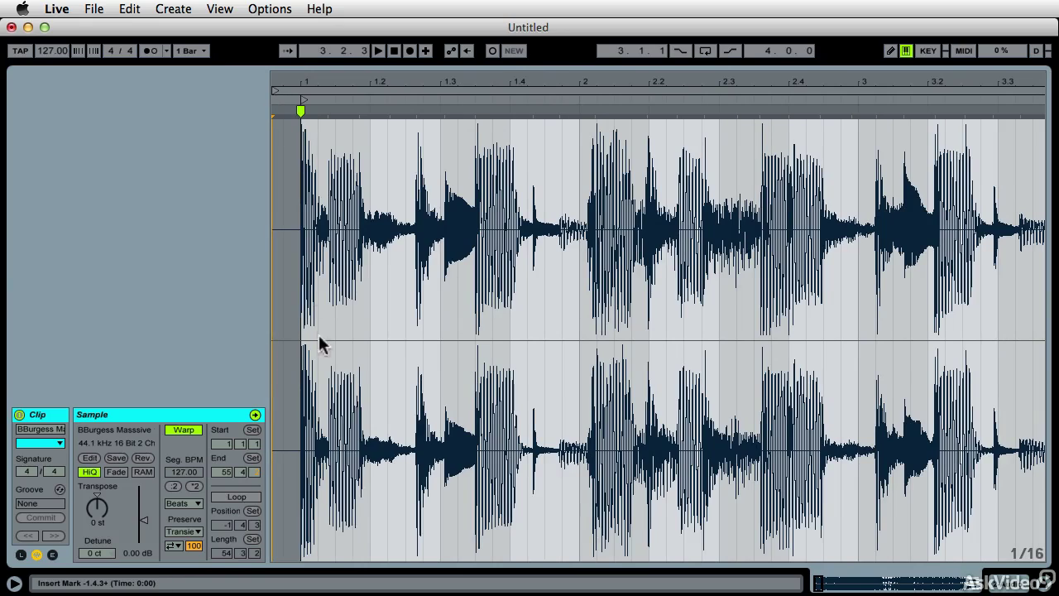
- Apply Warp From Here (Straight) at the 1.1.1 marker and play the song against the metronome
{"action": "right_click", "coordinate": [301, 112]}
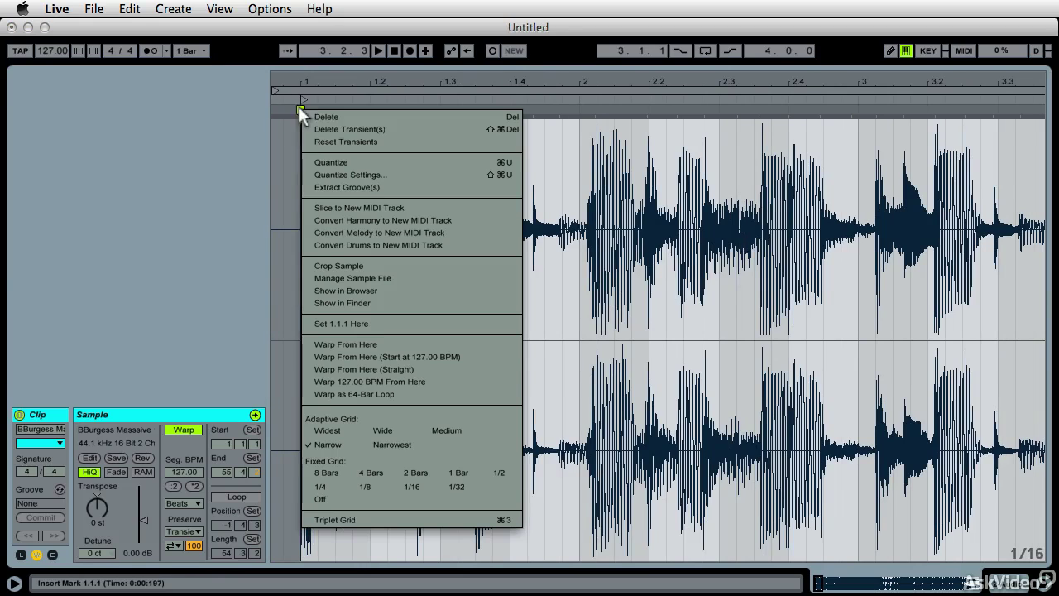
{"action": "left_click", "coordinate": [355, 369]}
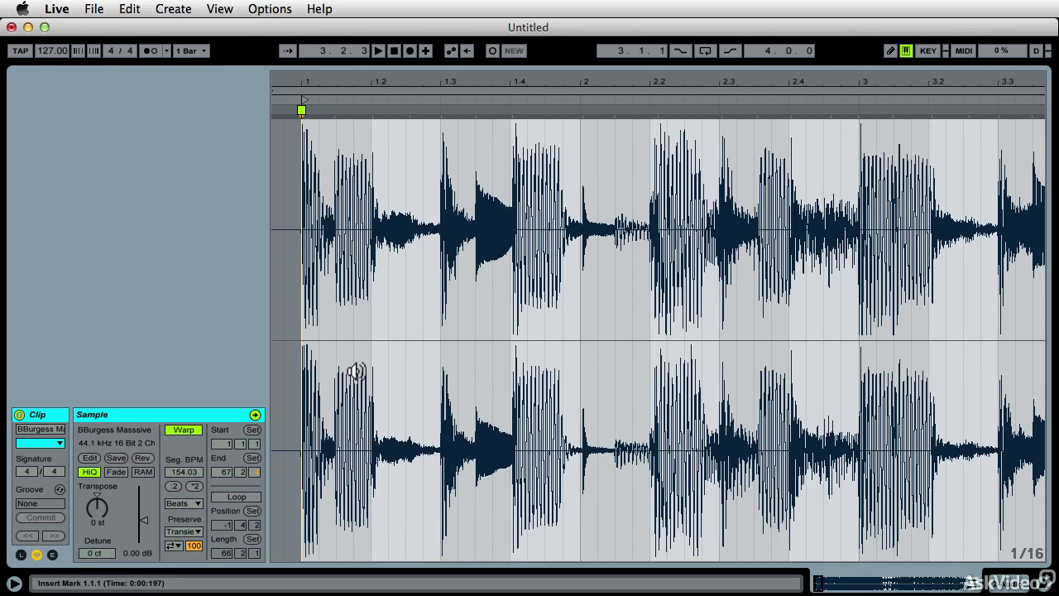
{"action": "left_click", "coordinate": [377, 50]}
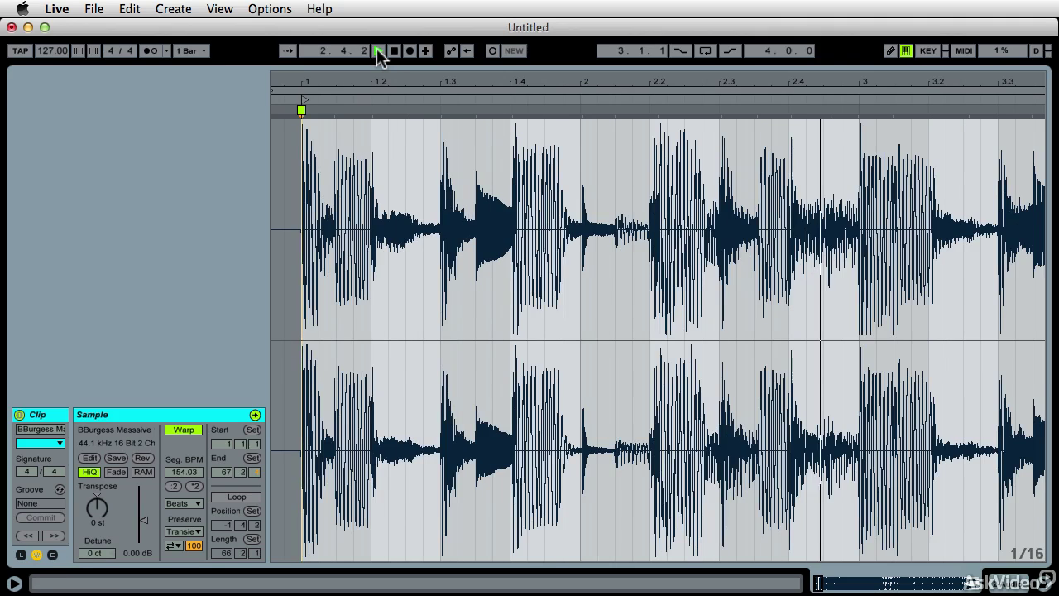
{"action": "left_click", "coordinate": [149, 51]}
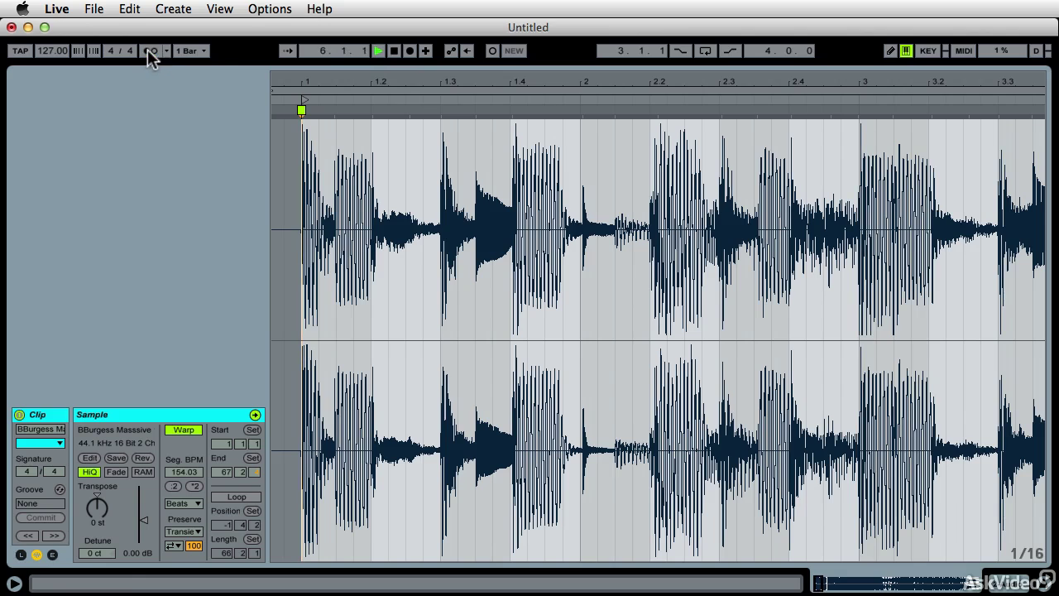
{"action": "key", "text": "space"}
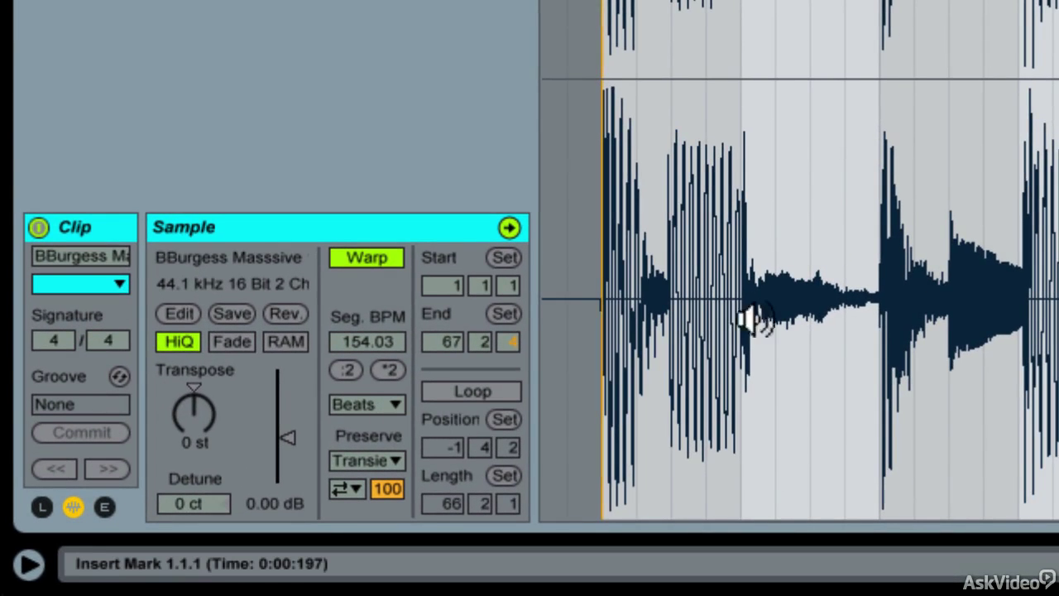
- Halve the clip's segment tempo, set it to 77 BPM and play the result
{"action": "left_click", "coordinate": [347, 370]}
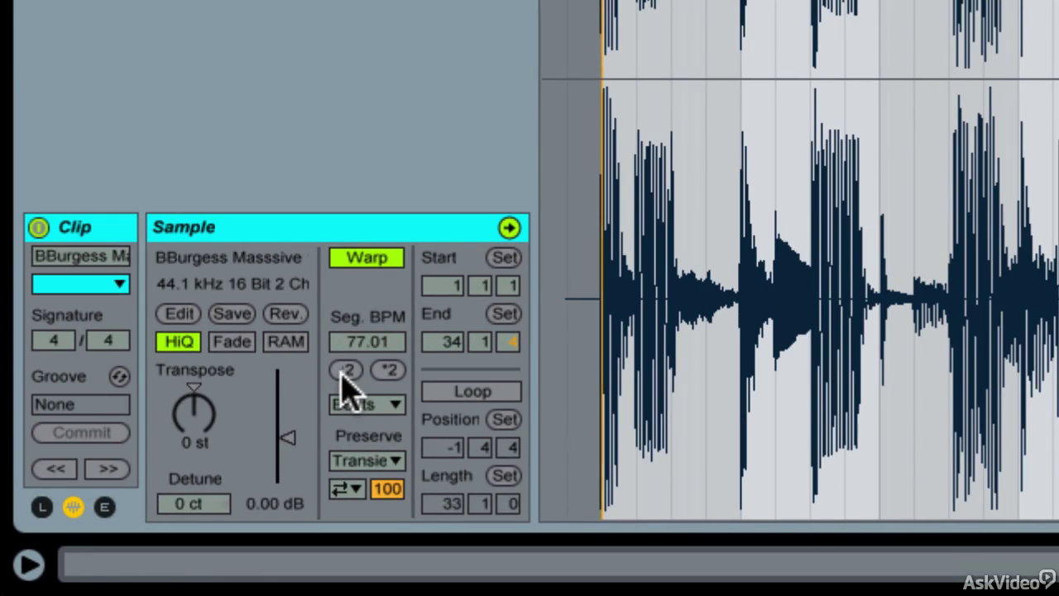
{"action": "left_click", "coordinate": [385, 342]}
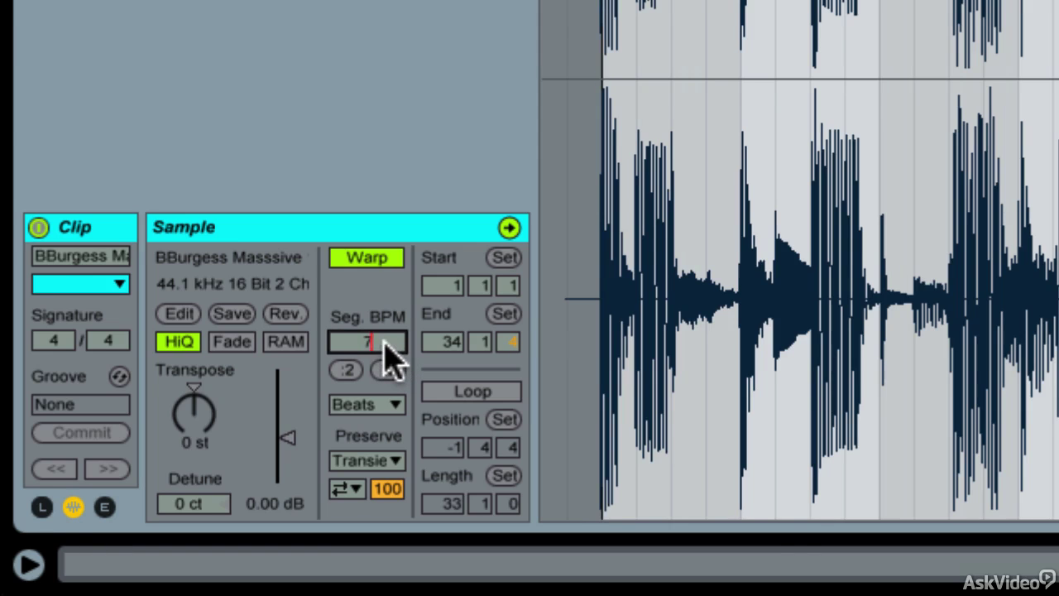
{"action": "type", "text": "77"}
{"action": "key", "text": "Return"}
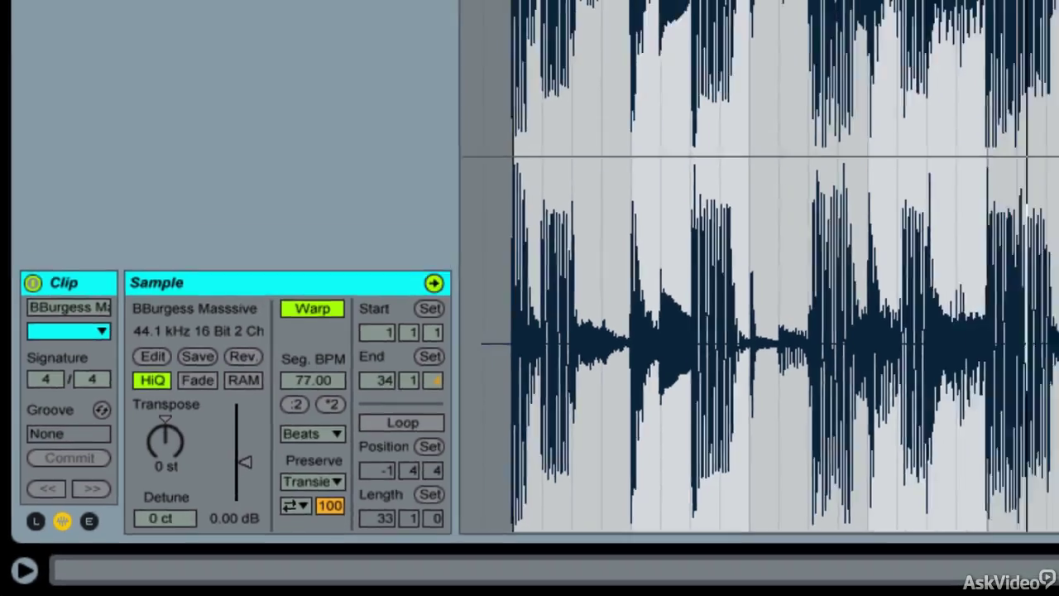
{"action": "key", "text": "space"}
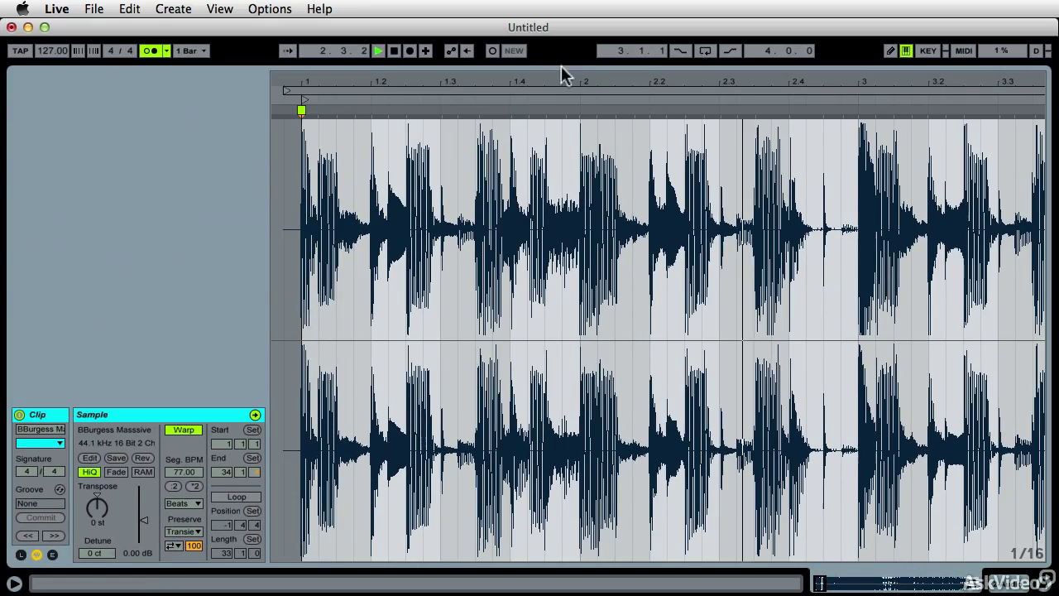
- Check the timing in the later part of the song around bar 25, turn off the metronome and stop playback
{"action": "left_click_drag", "start_coordinate": [560, 85], "coordinate": [319, 87]}
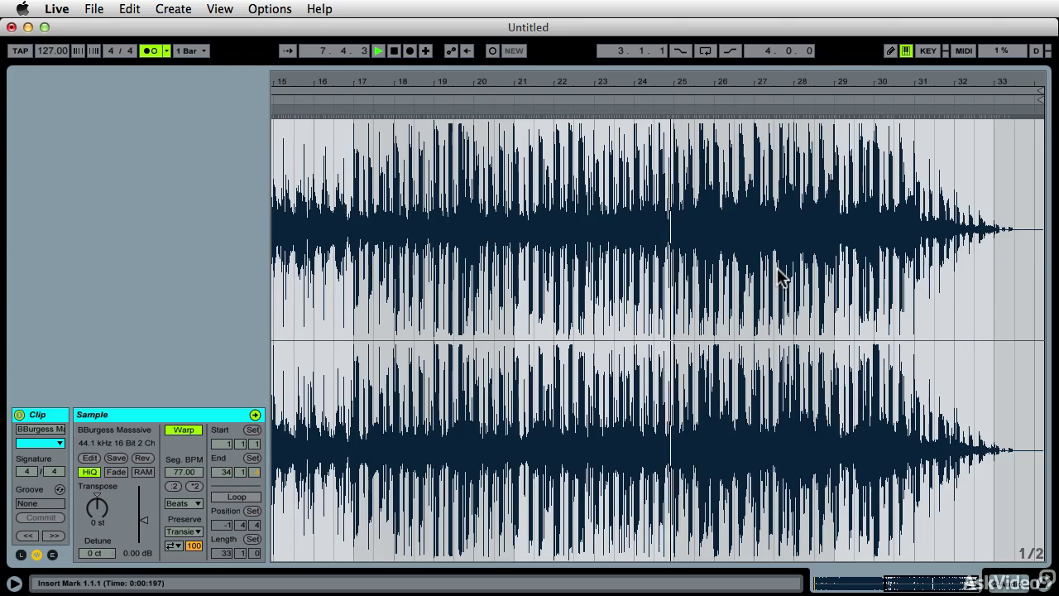
{"action": "left_click", "coordinate": [150, 52]}
{"action": "key", "text": "space"}
- Insert a warp marker at the transient just before bar 30 and align it with the bar 30 grid line
{"action": "left_click_drag", "start_coordinate": [900, 78], "coordinate": [900, 271]}
{"action": "scroll", "coordinate": [813, 140], "scroll_direction": "left", "scroll_amount": 5}
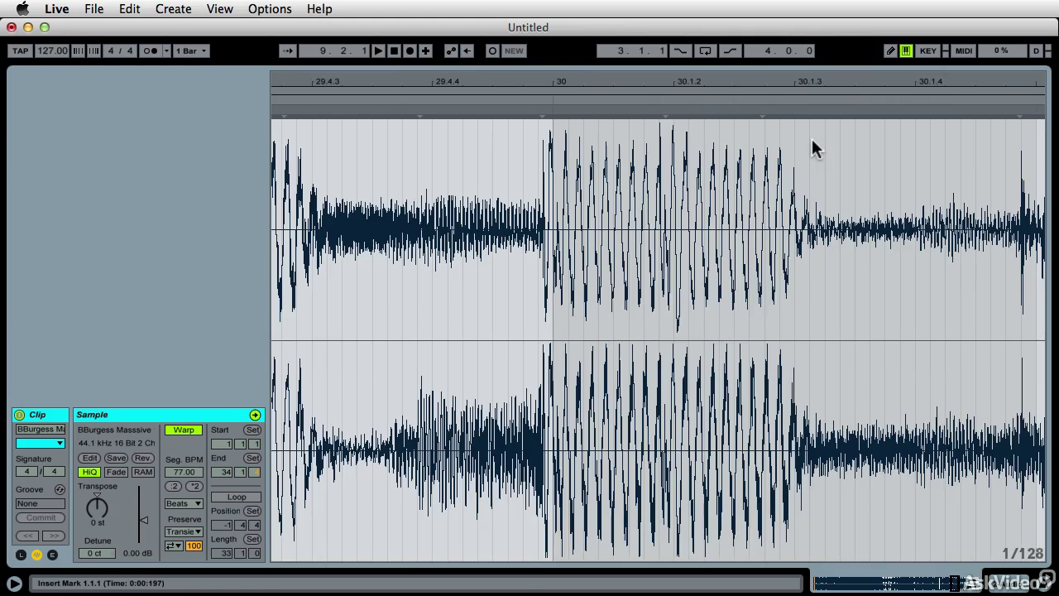
{"action": "left_click_drag", "start_coordinate": [548, 83], "coordinate": [549, 157]}
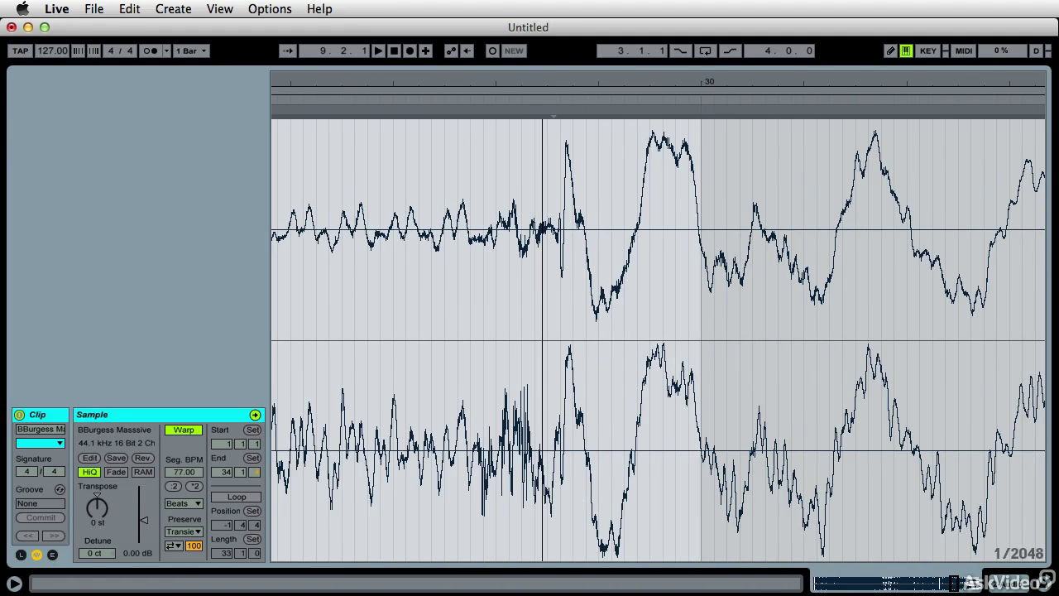
{"action": "left_click", "coordinate": [553, 116]}
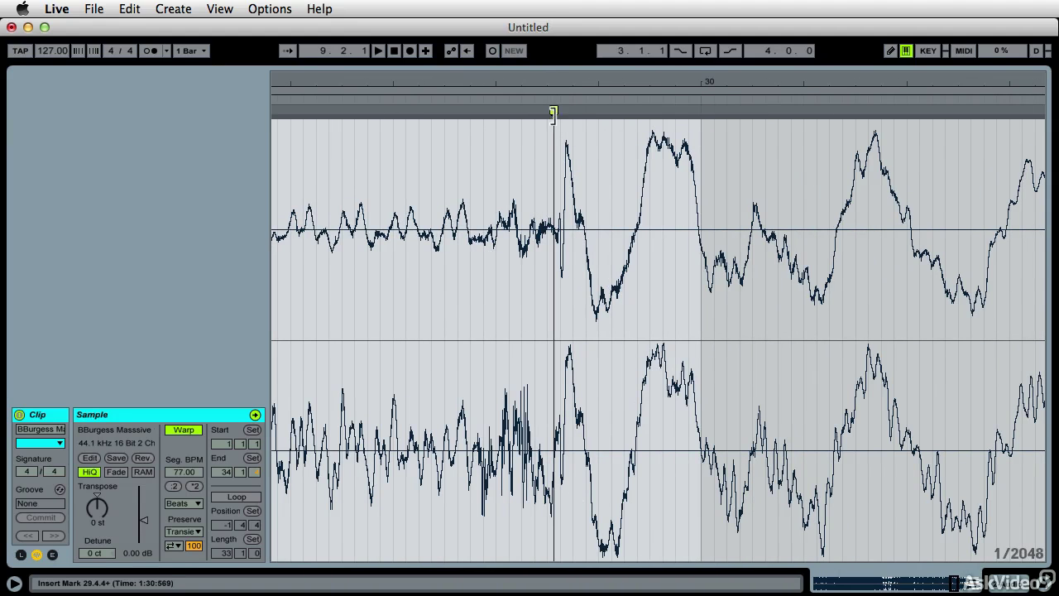
{"action": "mouse_move", "coordinate": [556, 110]}
{"action": "left_mouse_down"}
{"action": "mouse_move", "coordinate": [711, 130]}
{"action": "mouse_move", "coordinate": [698, 135]}
{"action": "left_mouse_up"}
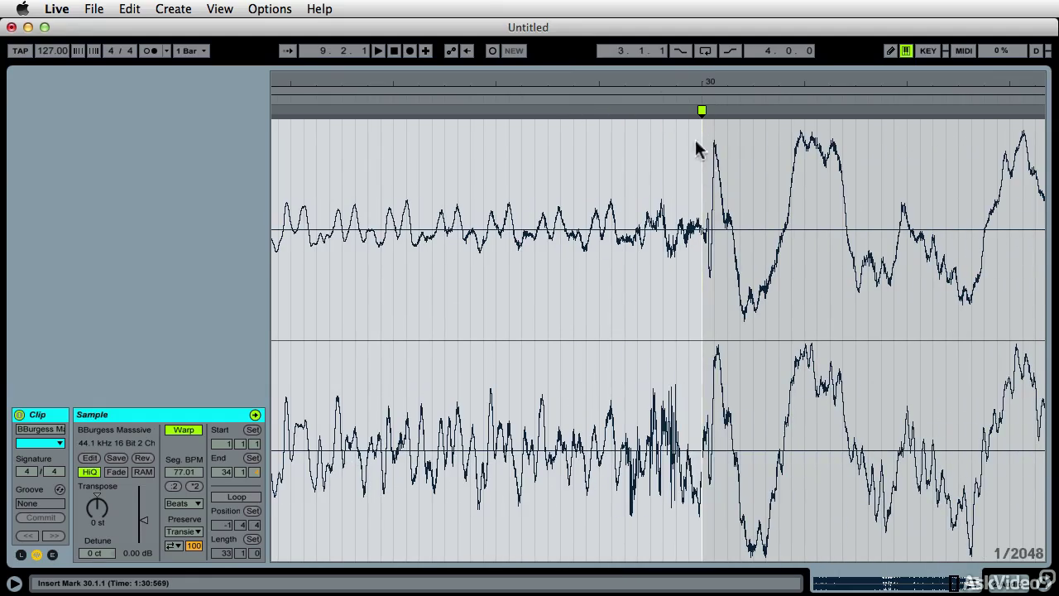
- Show the whole warped song in the clip view, play it from near its start and stop playback
{"action": "left_click_drag", "start_coordinate": [656, 84], "coordinate": [656, 33]}
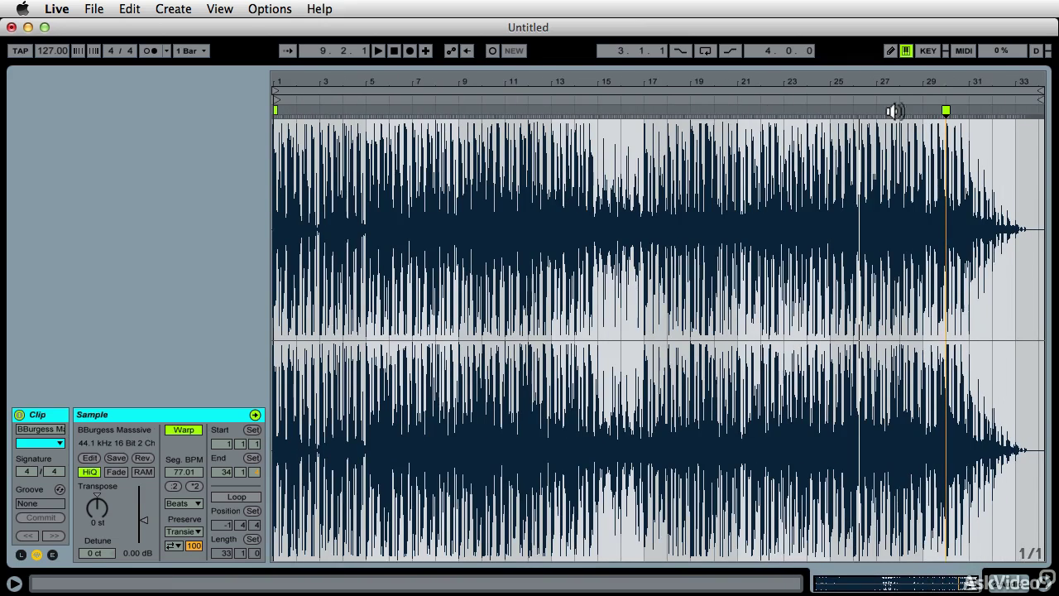
{"action": "left_click", "coordinate": [312, 104]}
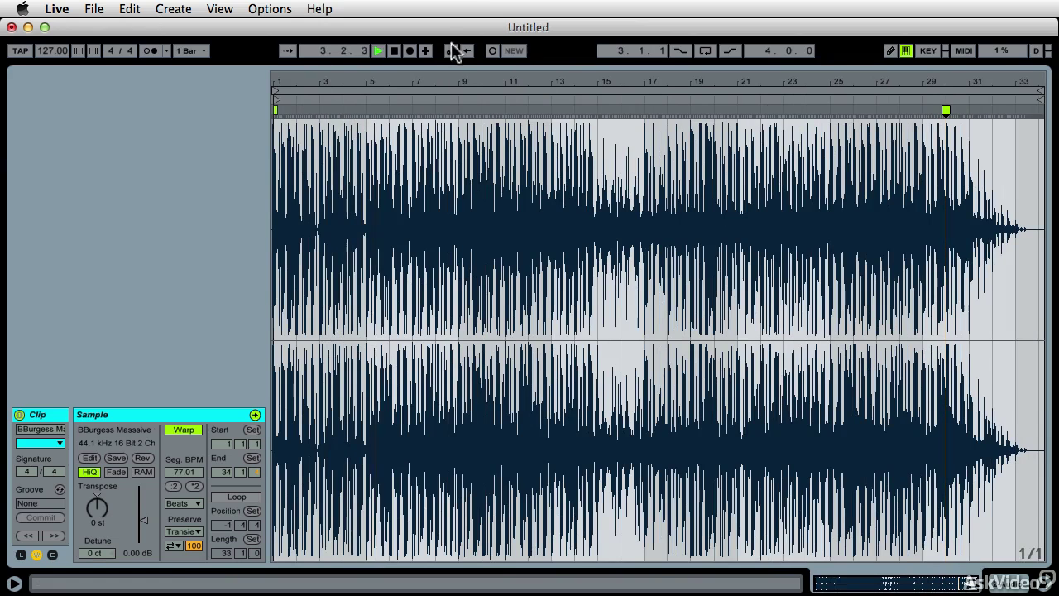
{"action": "key", "text": "space"}
- Shrink the clip view to reveal the session and move the 2 Audio clip up to the second scene
{"action": "left_click_drag", "start_coordinate": [451, 63], "coordinate": [466, 400]}
{"action": "key", "text": "super+z"}
{"action": "left_click_drag", "start_coordinate": [442, 137], "coordinate": [438, 110]}
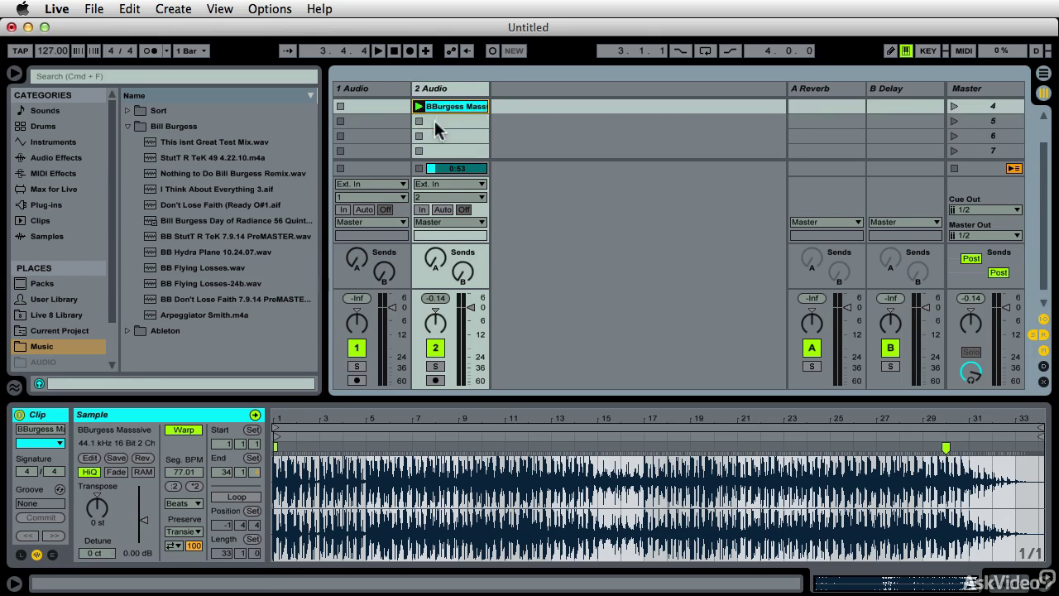
{"action": "scroll", "coordinate": [435, 125], "scroll_direction": "up", "scroll_amount": 3}
{"action": "left_click_drag", "start_coordinate": [436, 151], "coordinate": [438, 120]}
- Play both warped songs together with the 2 Audio track's volume lowered to -2.3 dB, and view each clip in turn
{"action": "left_click", "coordinate": [339, 107]}
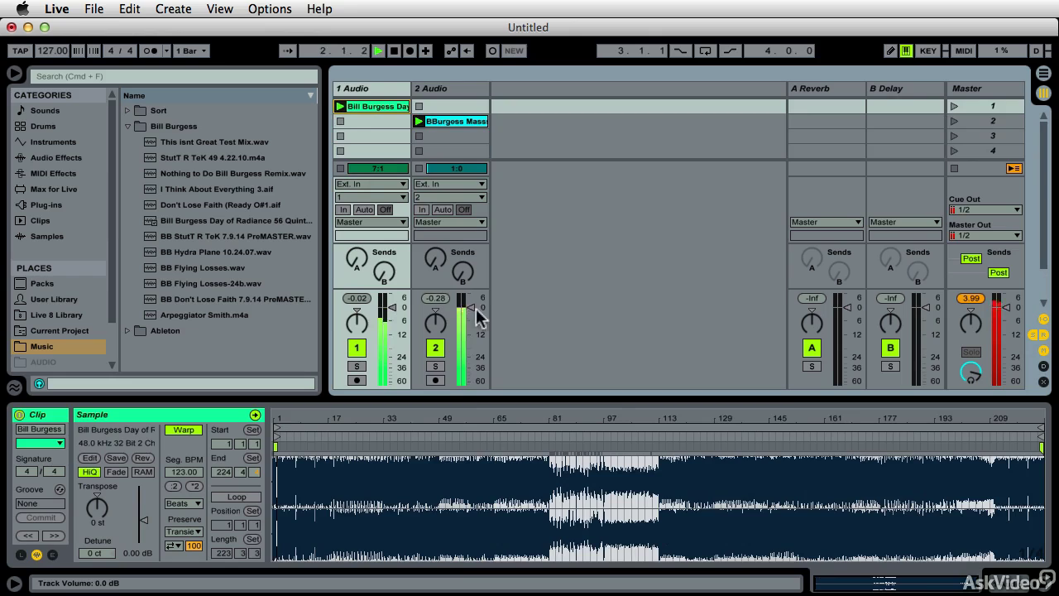
{"action": "left_click_drag", "start_coordinate": [471, 307], "coordinate": [471, 312]}
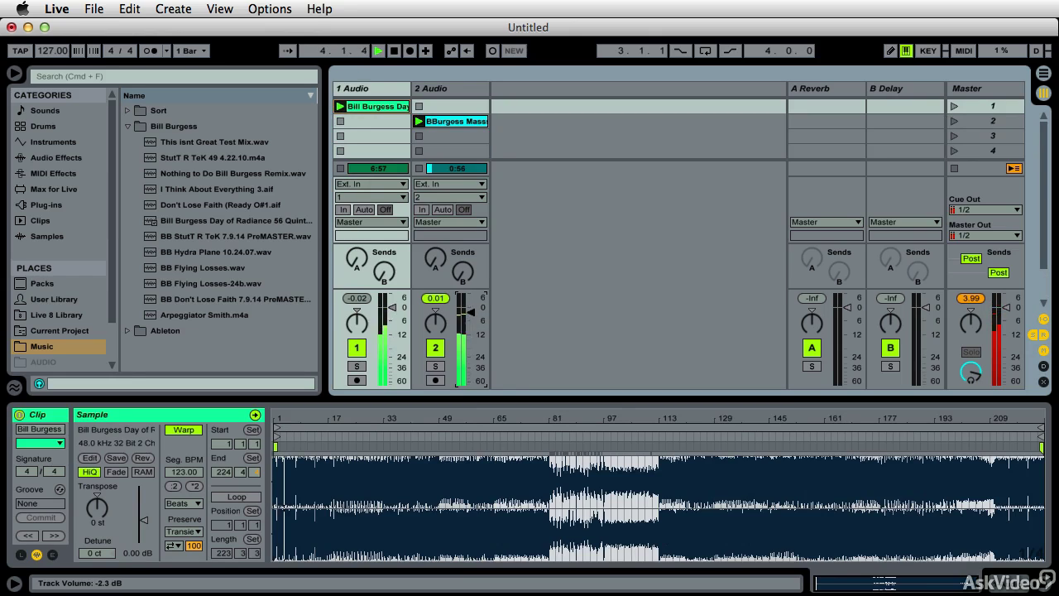
{"action": "left_click", "coordinate": [452, 121]}
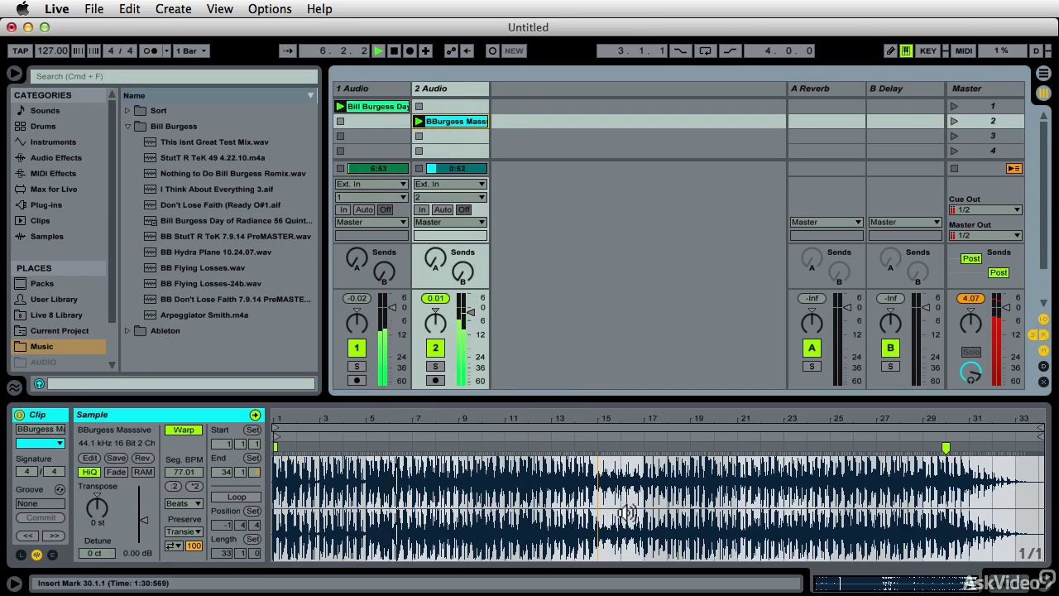
{"action": "left_click", "coordinate": [368, 112]}
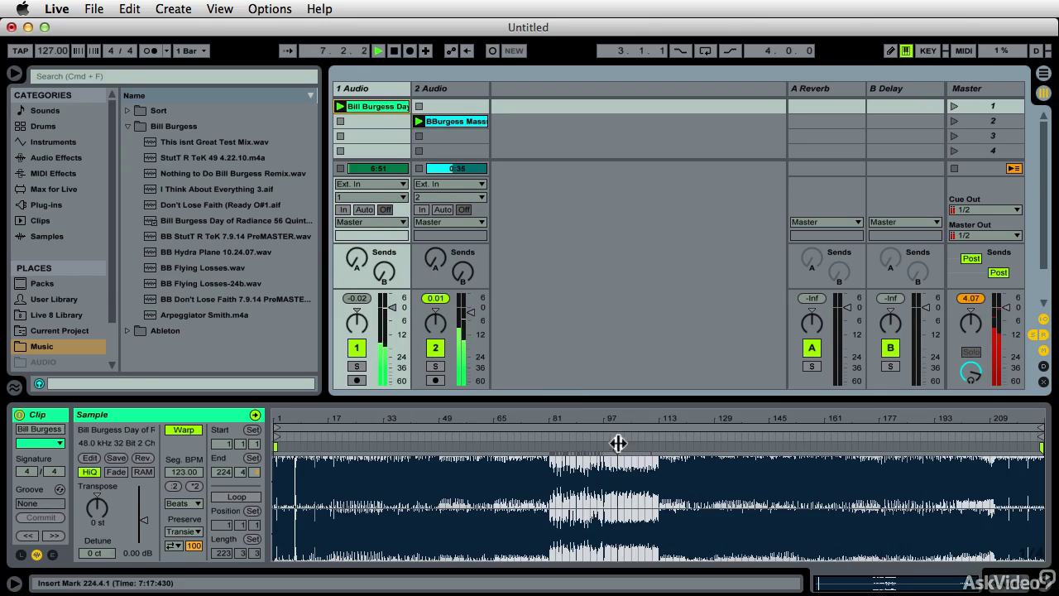
- Continue playback of the first song from about bar 113 and lower the 1 Audio track's volume to -6.6 dB
{"action": "left_click", "coordinate": [660, 438]}
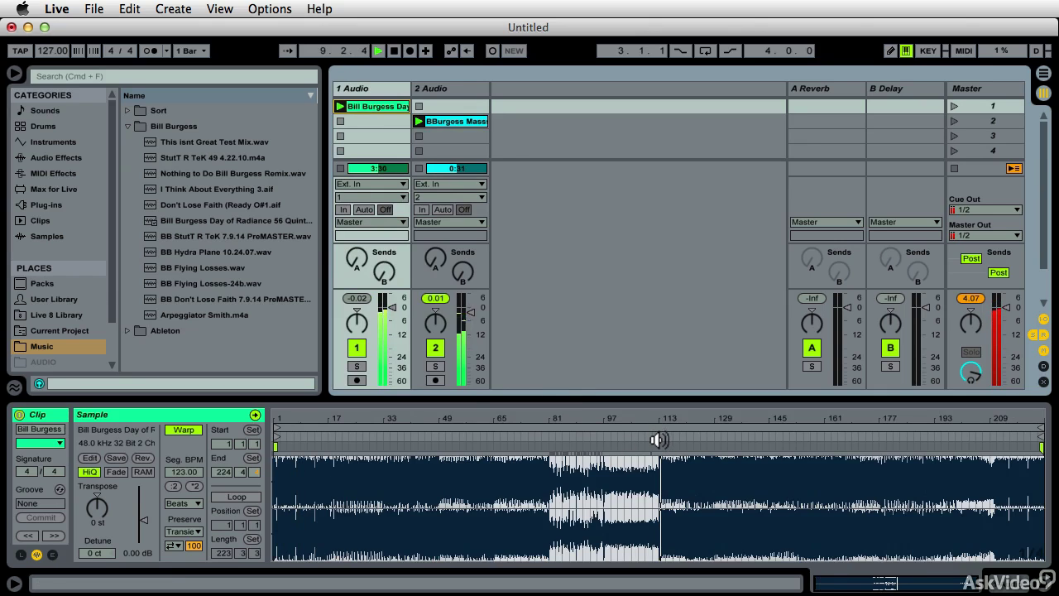
{"action": "left_click", "coordinate": [383, 323]}
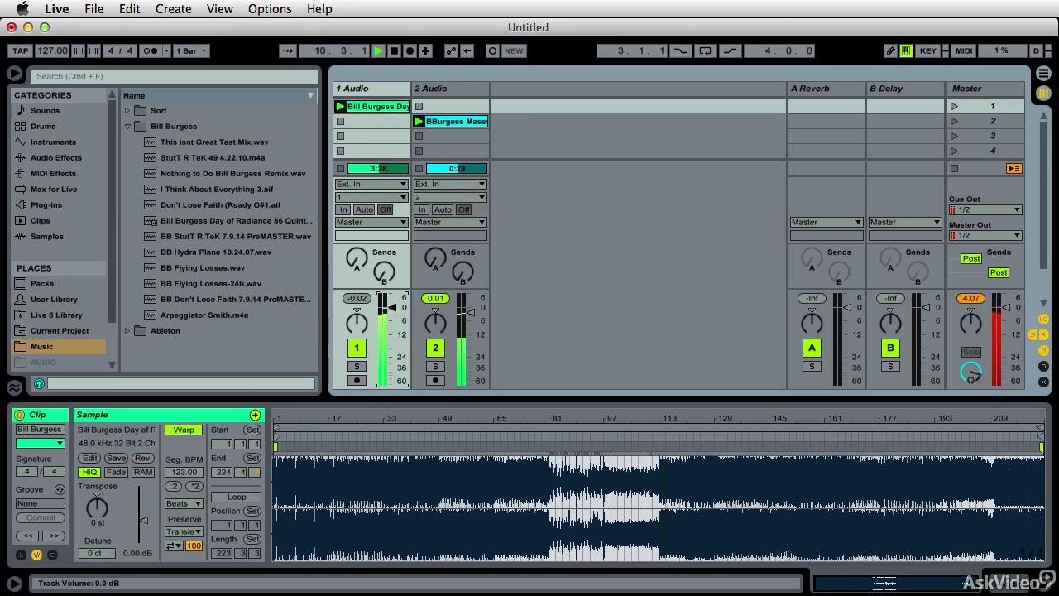
{"action": "left_click_drag", "start_coordinate": [392, 326], "coordinate": [392, 381]}
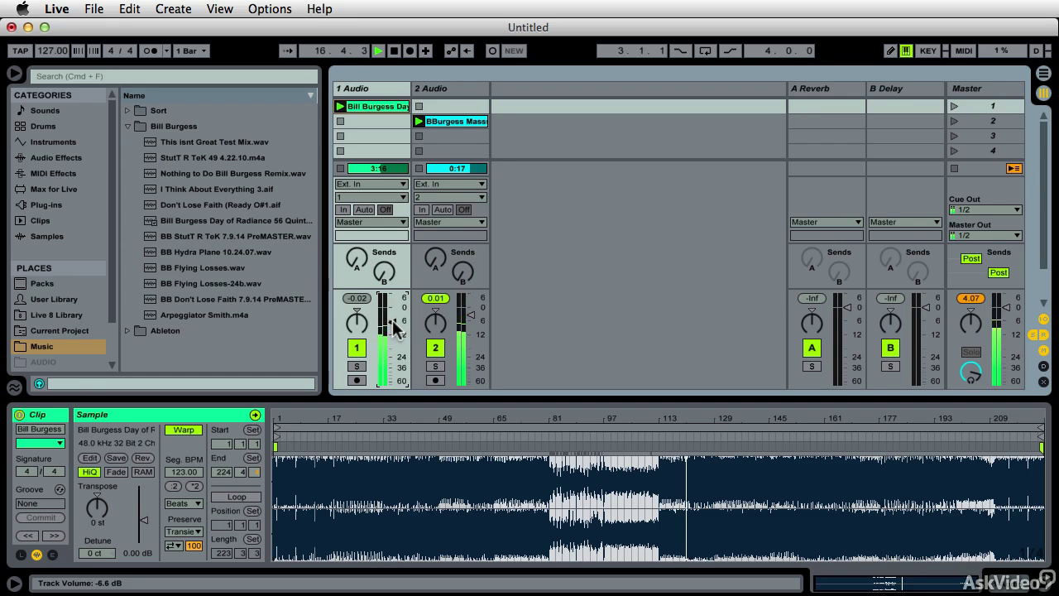
- Mute the 2 Audio track and stop playback
{"action": "left_click", "coordinate": [435, 351]}
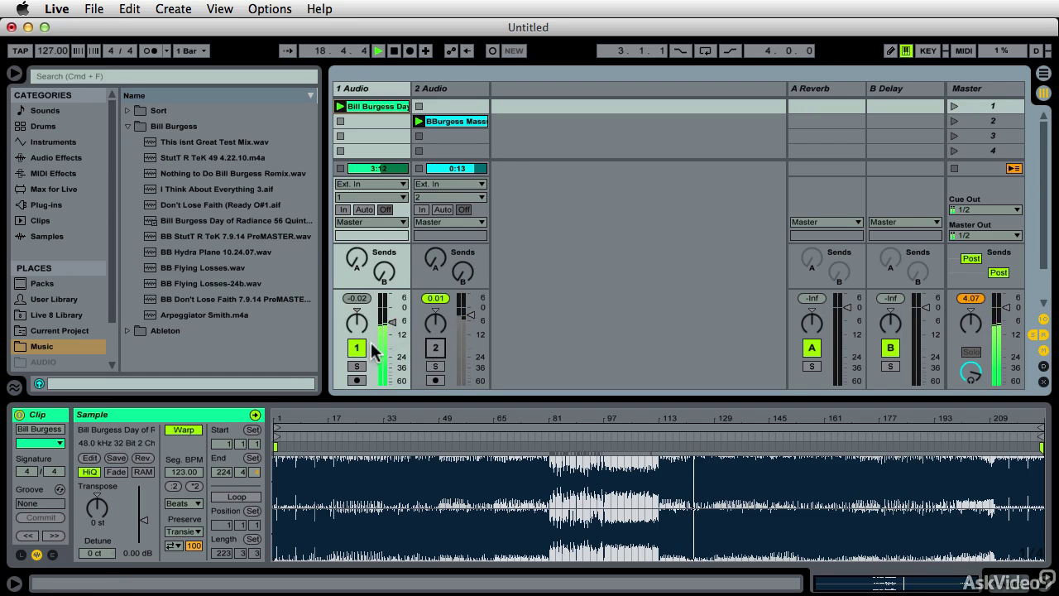
{"action": "key", "text": "space"}
- Examine the warp marker at bar 1 of the first song in an enlarged clip view, along with its available warp commands
{"action": "left_click_drag", "start_coordinate": [320, 423], "coordinate": [402, 563]}
{"action": "scroll", "coordinate": [575, 484], "scroll_direction": "left", "scroll_amount": 10}
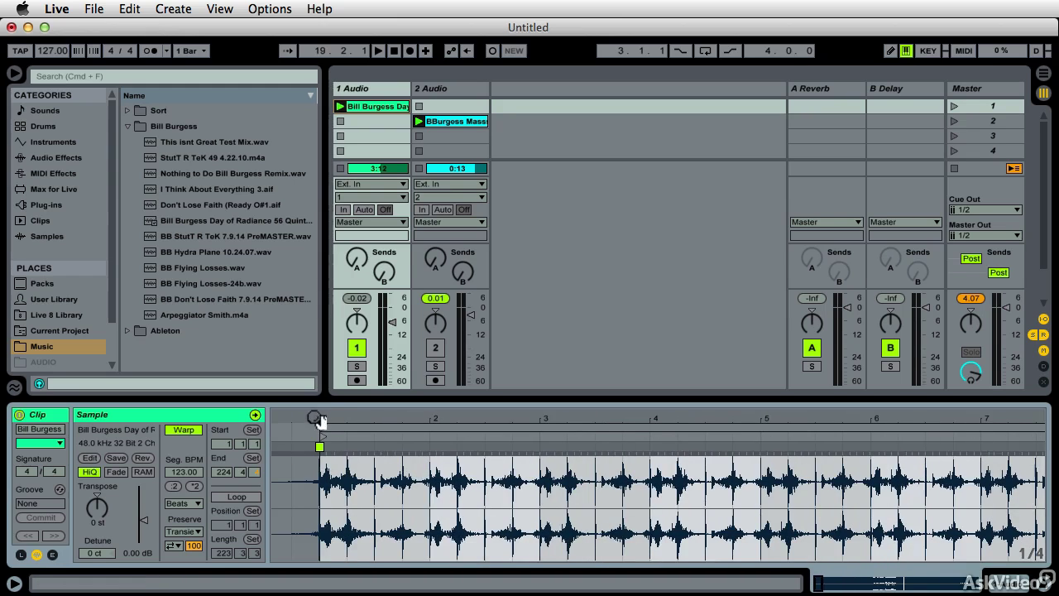
{"action": "mouse_move", "coordinate": [320, 416]}
{"action": "left_mouse_down"}
{"action": "mouse_move", "coordinate": [331, 447]}
{"action": "mouse_move", "coordinate": [388, 471]}
{"action": "mouse_move", "coordinate": [432, 428]}
{"action": "left_mouse_up"}
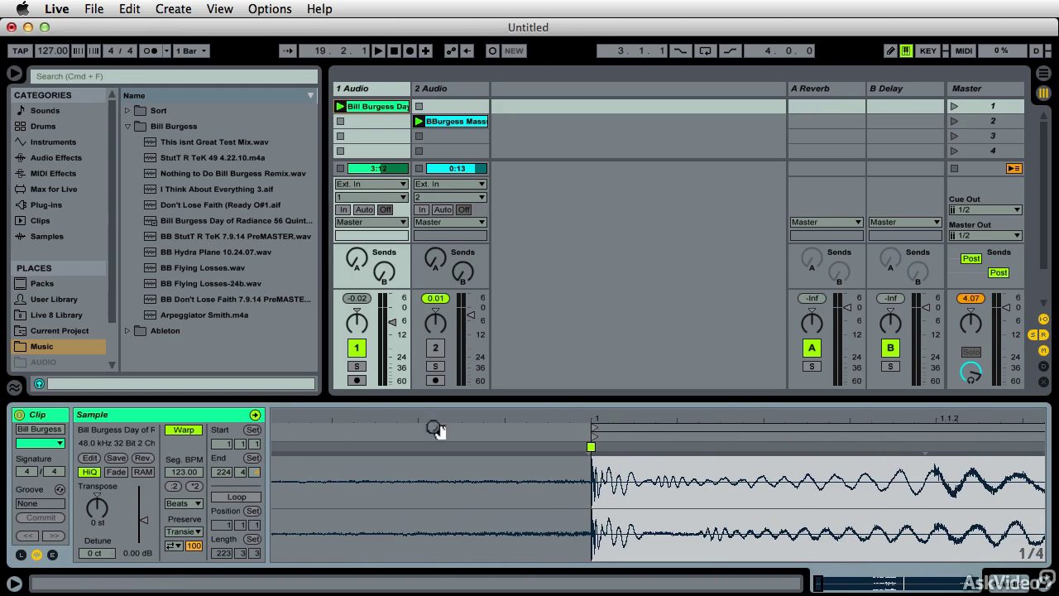
{"action": "left_click", "coordinate": [593, 445]}
{"action": "left_click_drag", "start_coordinate": [587, 401], "coordinate": [590, 66]}
{"action": "right_click", "coordinate": [590, 109]}
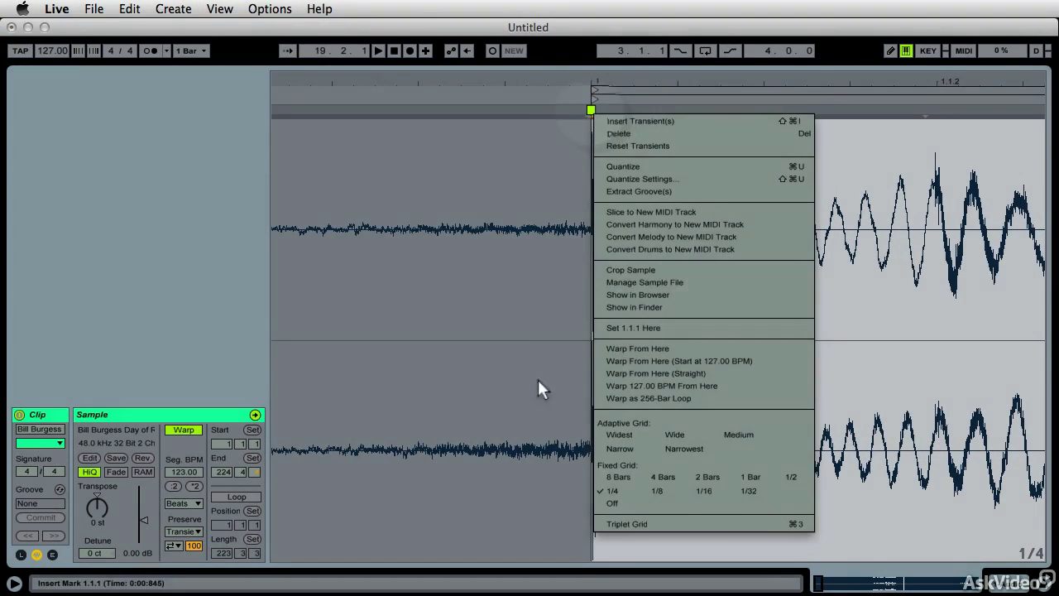
{"action": "left_click", "coordinate": [538, 379]}
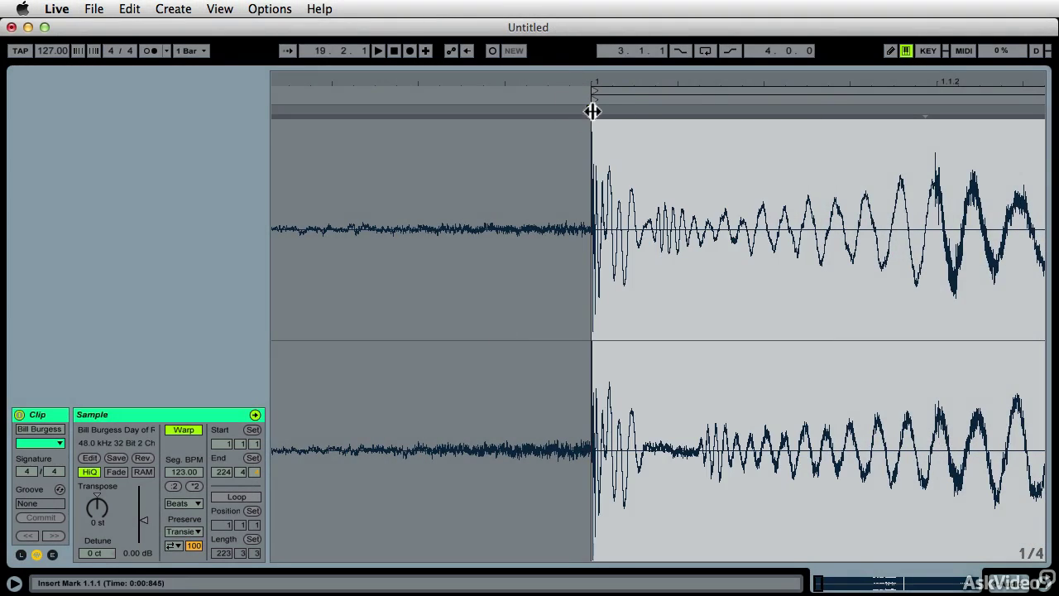
{"action": "left_click", "coordinate": [592, 110]}
{"action": "right_click", "coordinate": [592, 110]}
{"action": "left_click", "coordinate": [547, 211]}
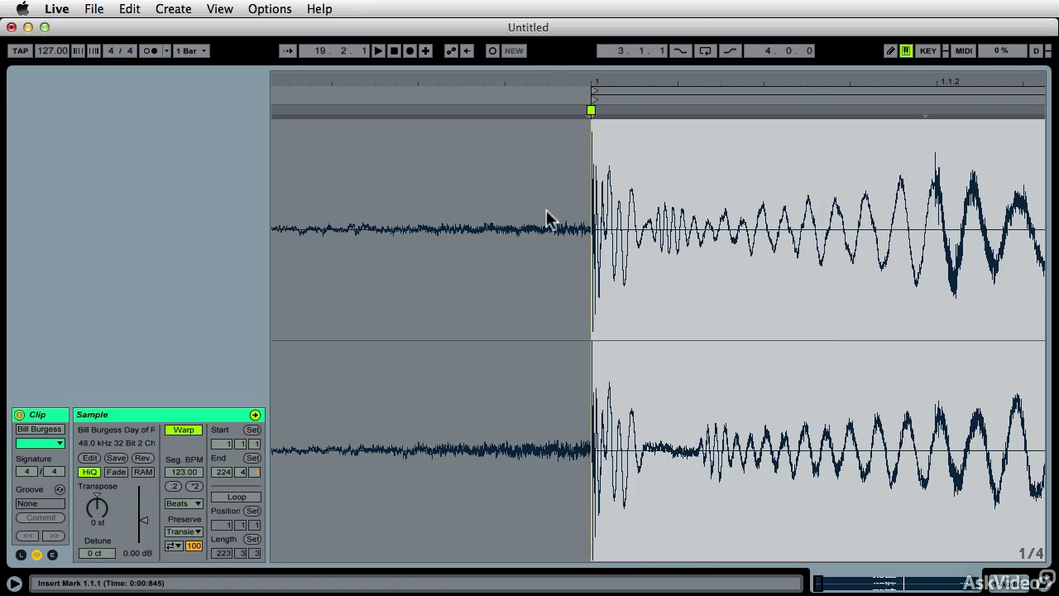
- Shrink the clip view to reveal the session and inspect how the first song's transient at bar 17 lines up with the grid
{"action": "left_click_drag", "start_coordinate": [538, 90], "coordinate": [539, 8]}
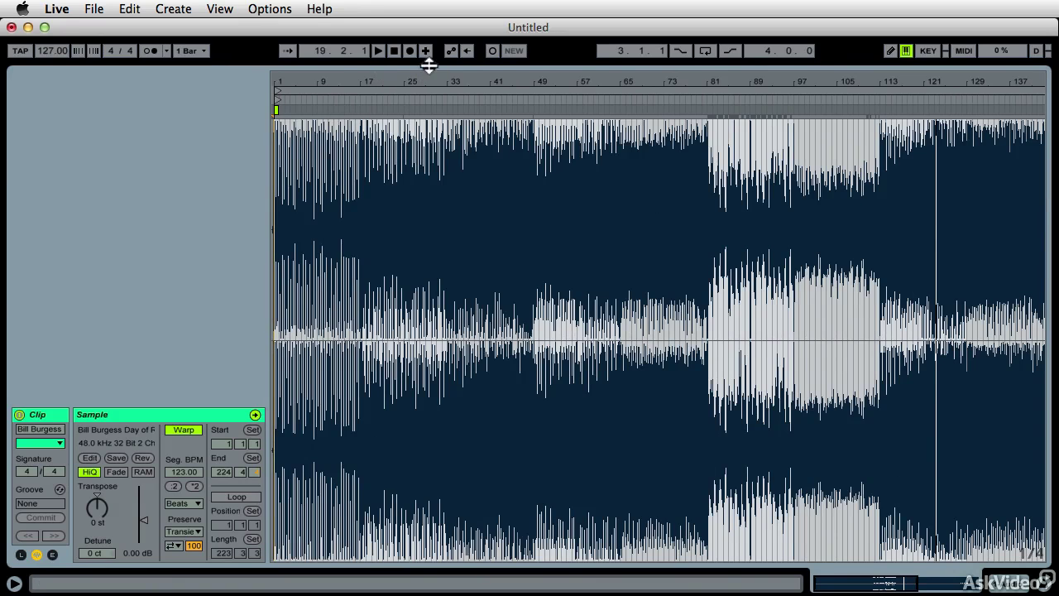
{"action": "left_click_drag", "start_coordinate": [428, 68], "coordinate": [454, 353]}
{"action": "left_click_drag", "start_coordinate": [345, 355], "coordinate": [278, 398]}
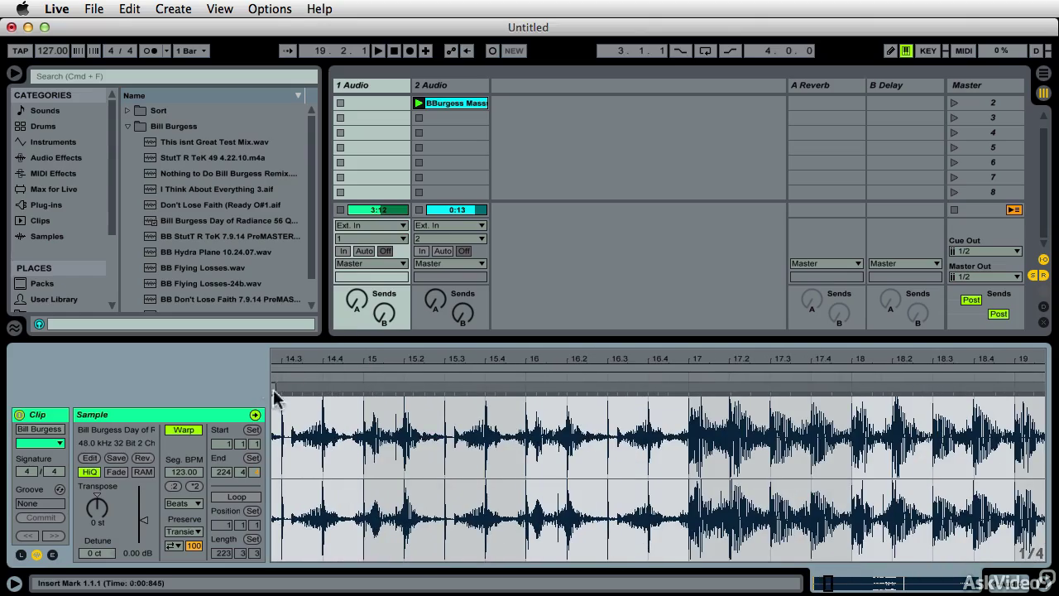
{"action": "left_click_drag", "start_coordinate": [691, 358], "coordinate": [722, 404]}
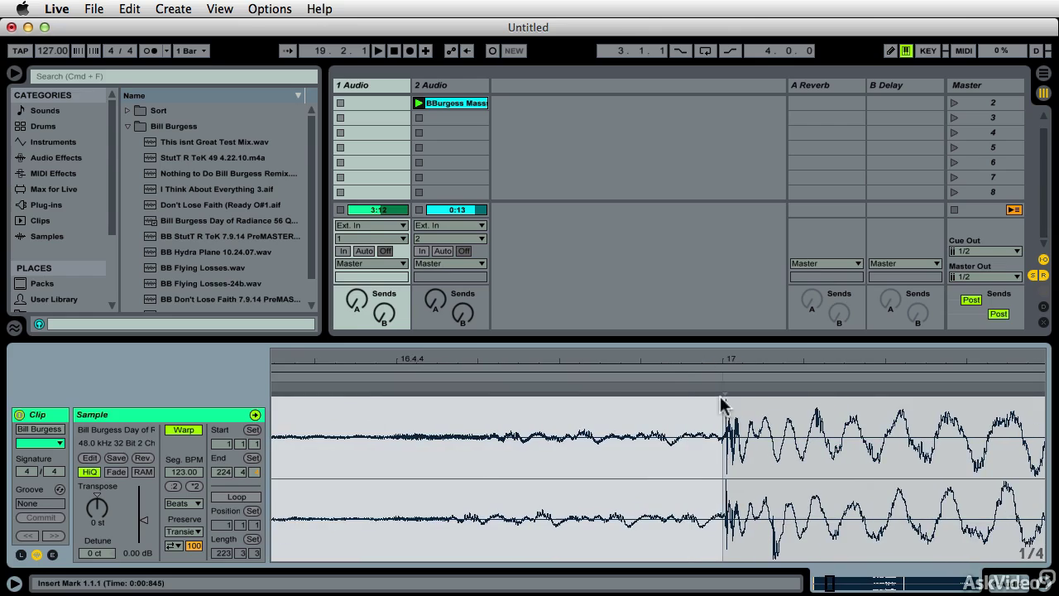
{"action": "left_click_drag", "start_coordinate": [736, 363], "coordinate": [736, 282]}
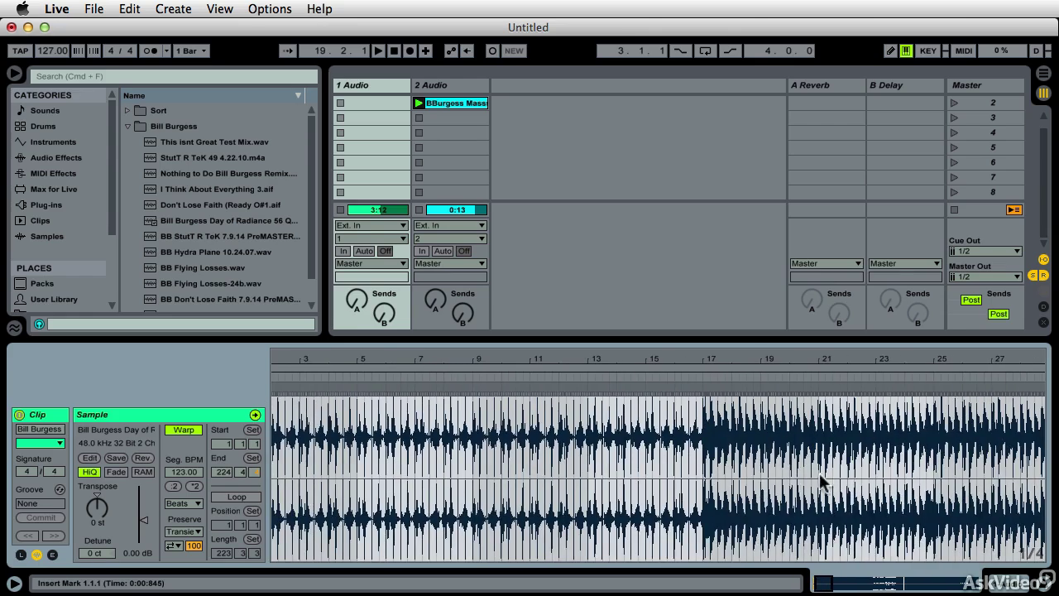
{"action": "scroll", "coordinate": [889, 498], "scroll_direction": "right", "scroll_amount": 5}
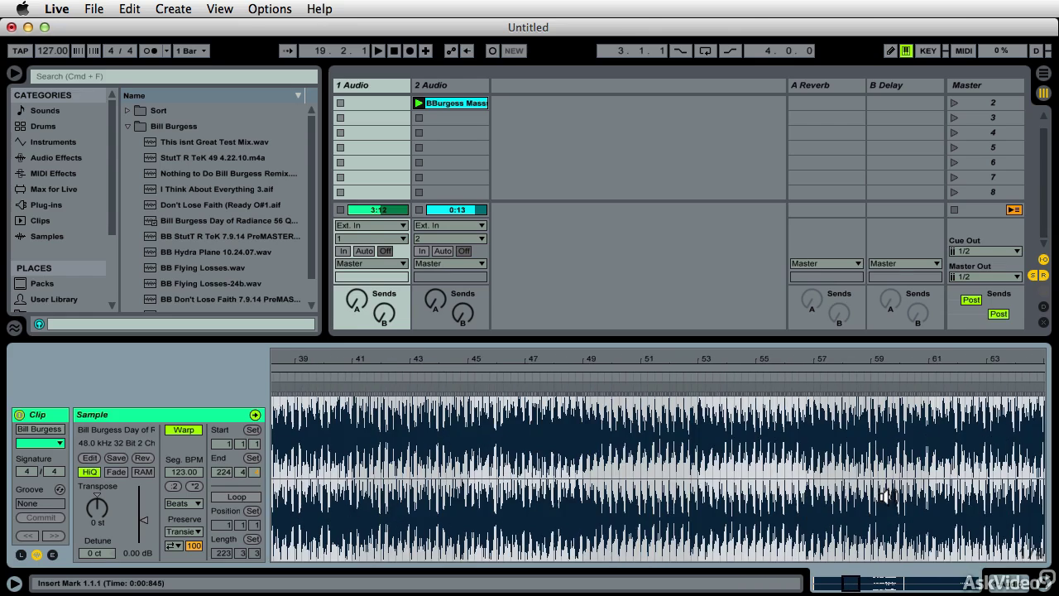
{"action": "double_click", "coordinate": [807, 362]}
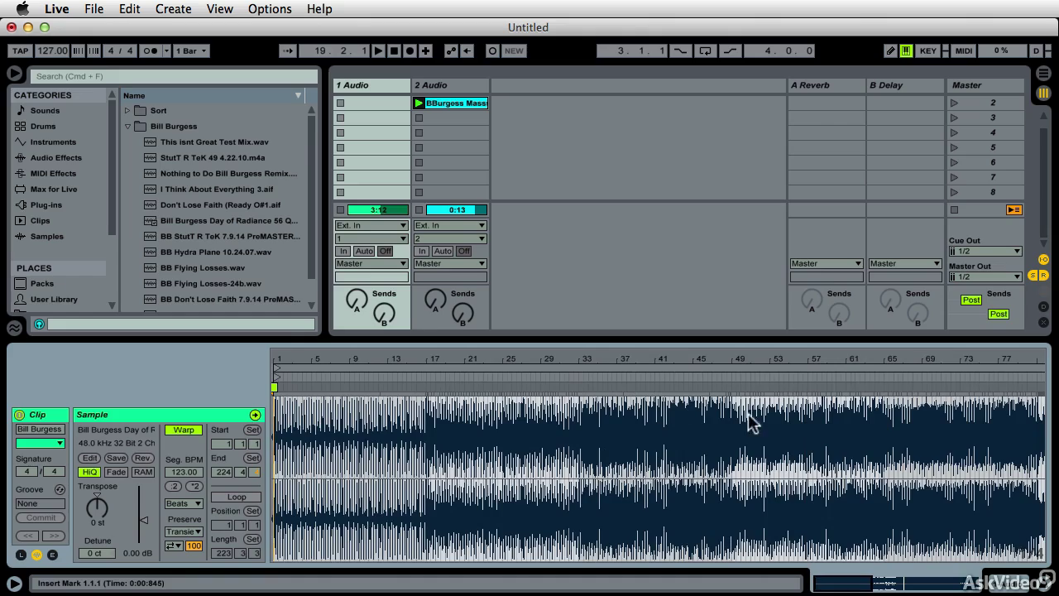
- Inspect the beat alignment around the start of the breakdown at bar 81 and return to the whole-song view
{"action": "scroll", "coordinate": [894, 484], "scroll_direction": "right", "scroll_amount": 8}
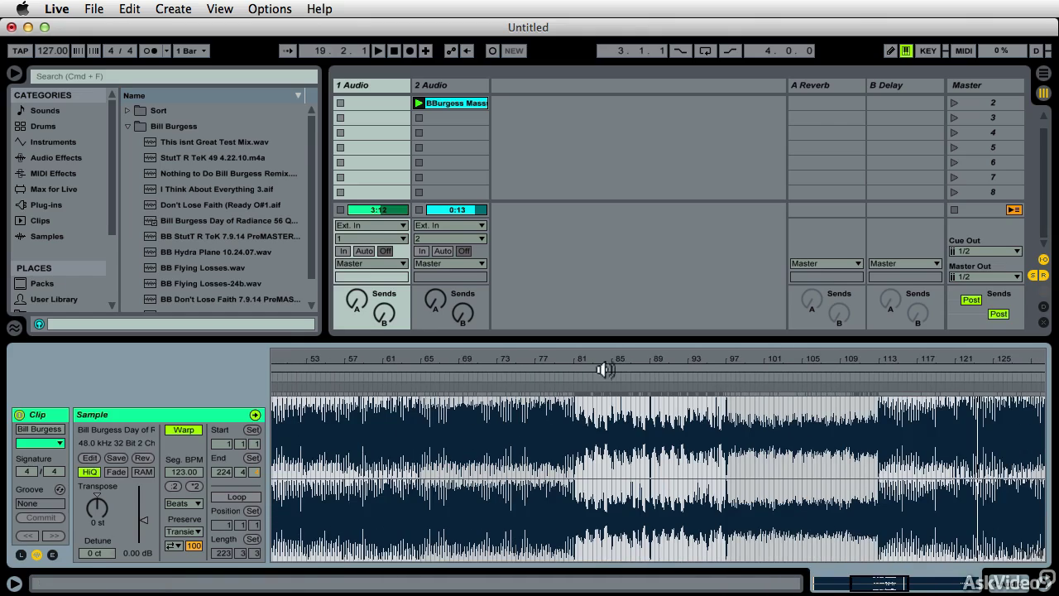
{"action": "left_click_drag", "start_coordinate": [570, 361], "coordinate": [580, 510]}
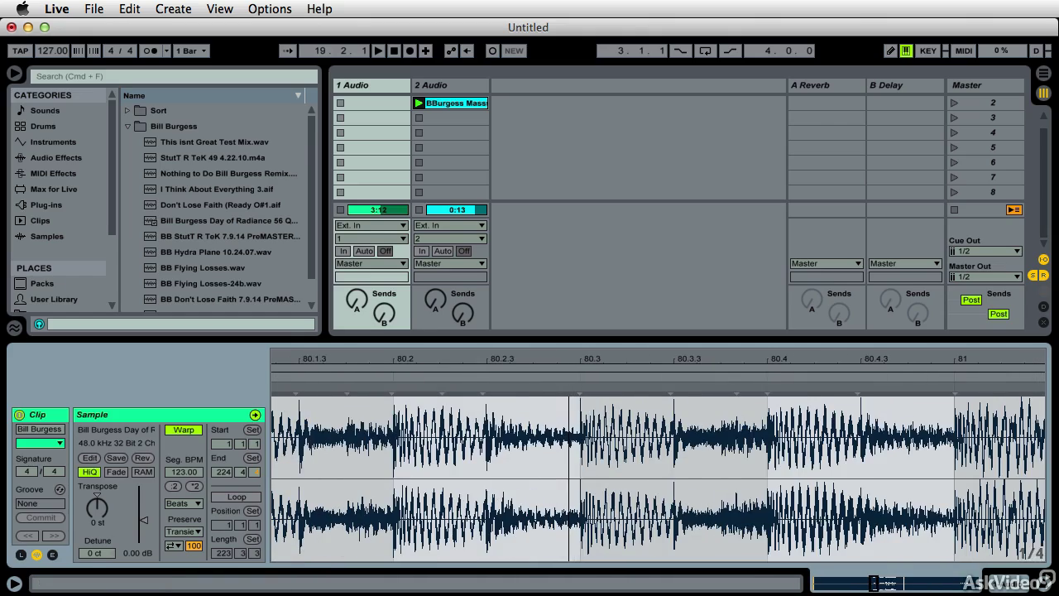
{"action": "left_click_drag", "start_coordinate": [571, 361], "coordinate": [572, 269]}
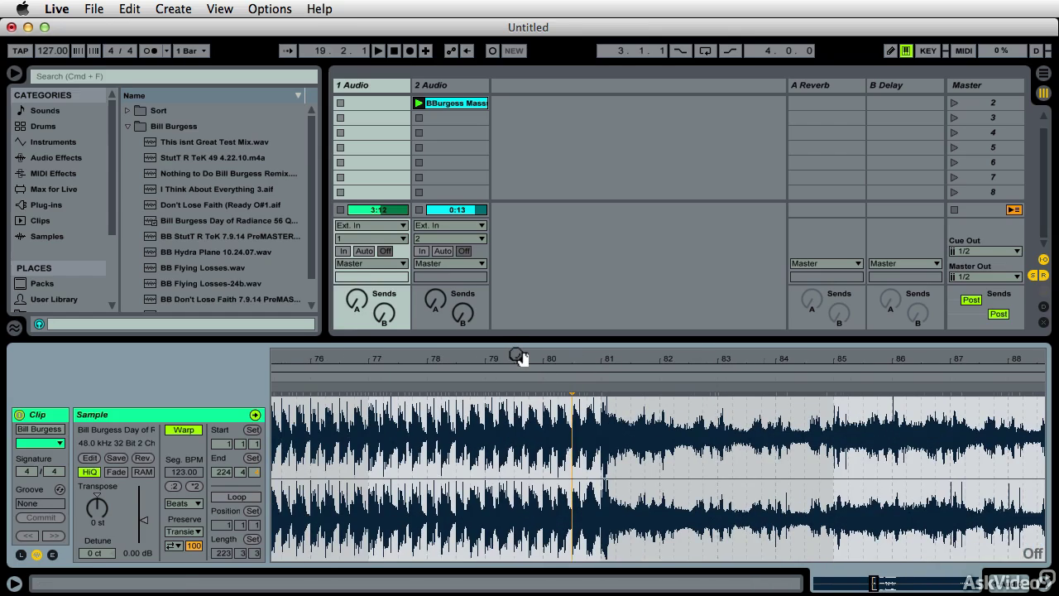
{"action": "left_click_drag", "start_coordinate": [519, 356], "coordinate": [520, 307]}
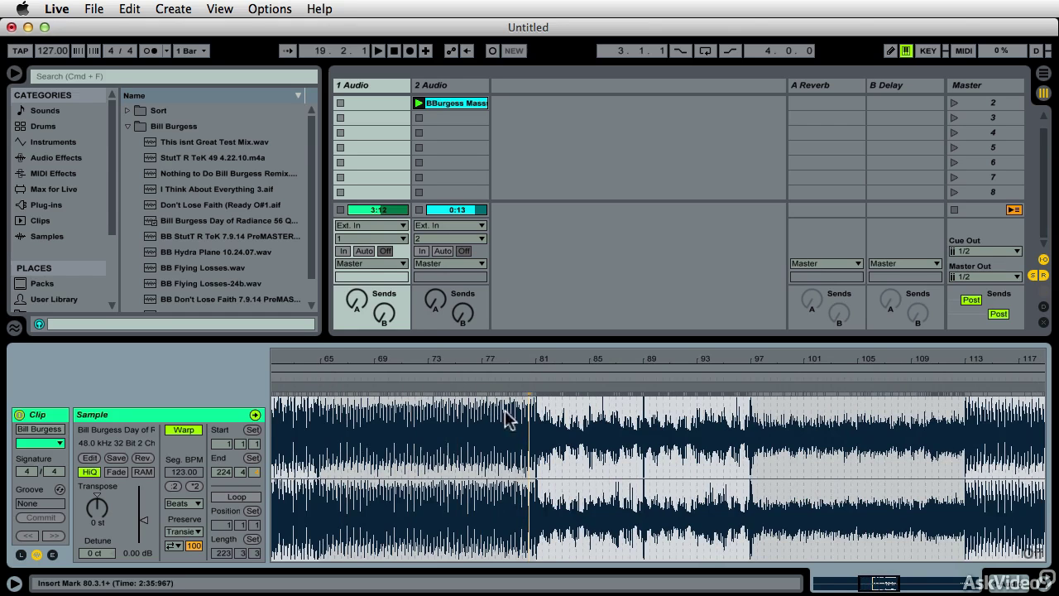
{"action": "key", "text": "minus"}
{"action": "key", "text": "minus"}
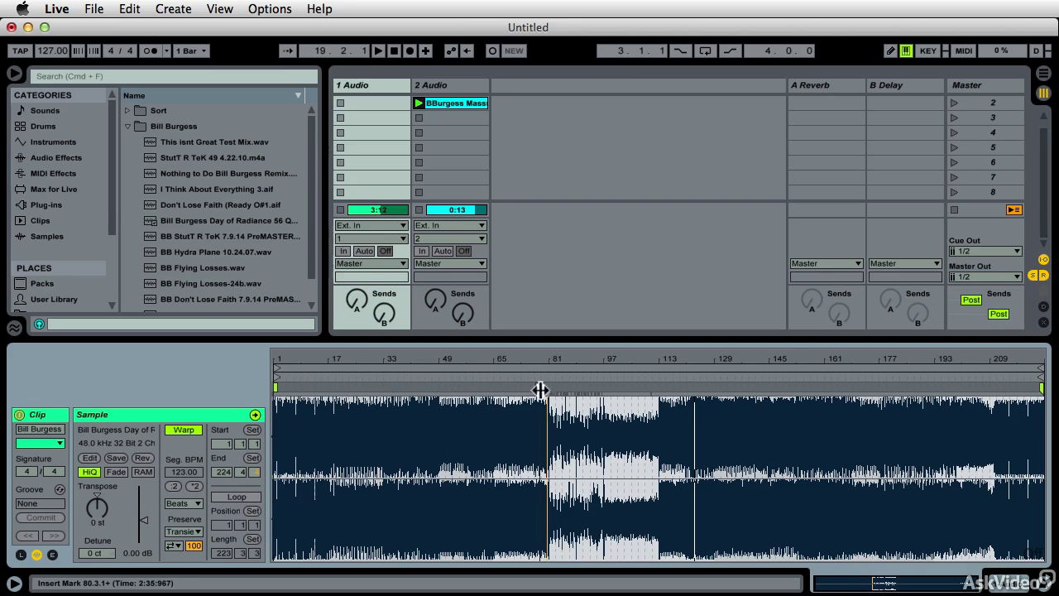
- Inspect the section from bar 97 to the end of the breakdown at bar 113 against the grid
{"action": "left_click", "coordinate": [604, 363]}
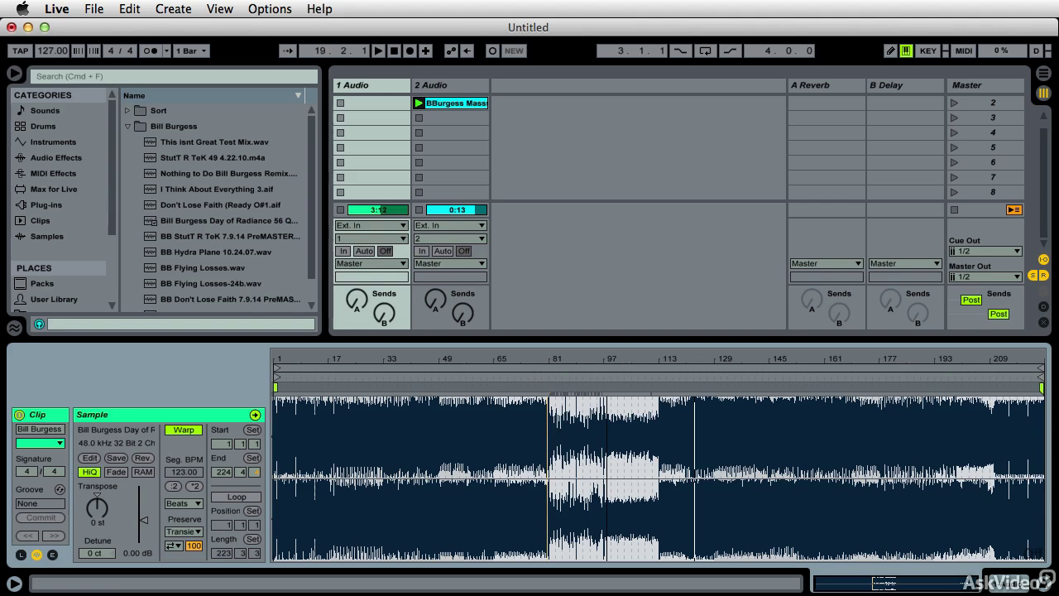
{"action": "left_click_drag", "start_coordinate": [610, 362], "coordinate": [610, 447]}
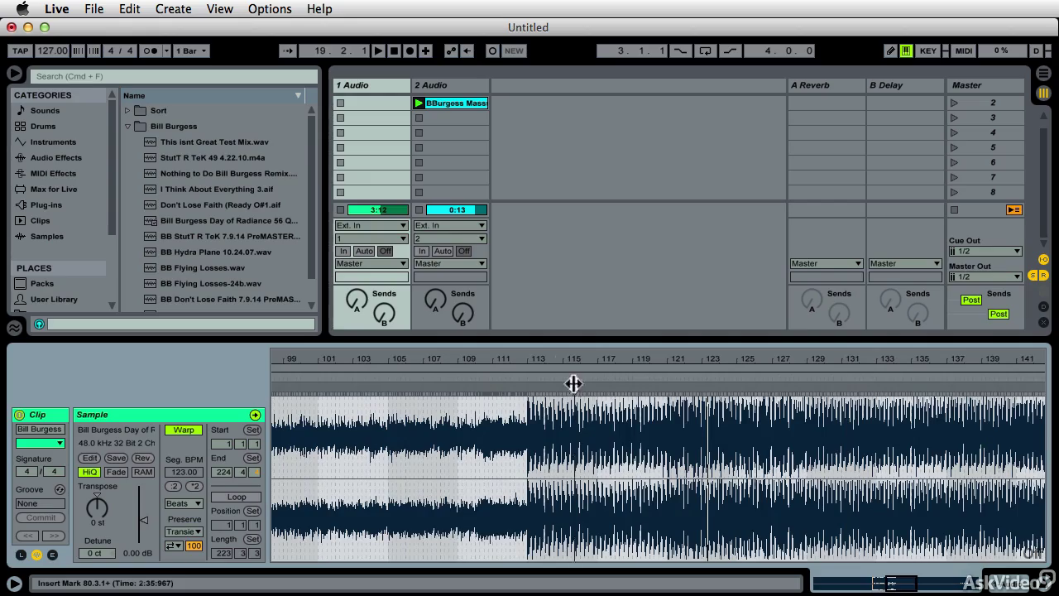
{"action": "left_click_drag", "start_coordinate": [539, 359], "coordinate": [556, 422]}
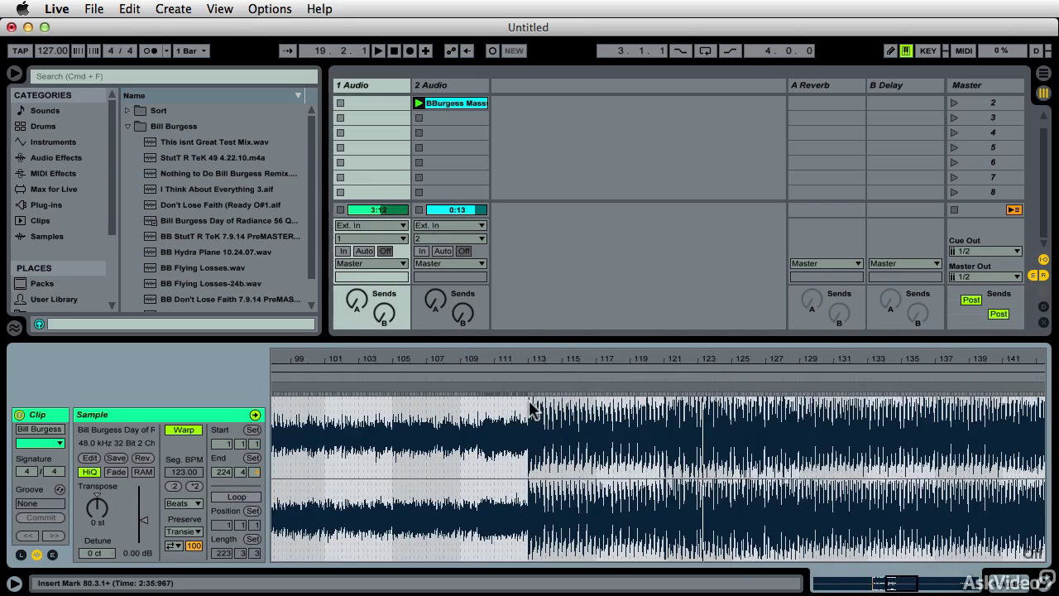
{"action": "scroll", "coordinate": [847, 430], "scroll_direction": "right", "scroll_amount": 4}
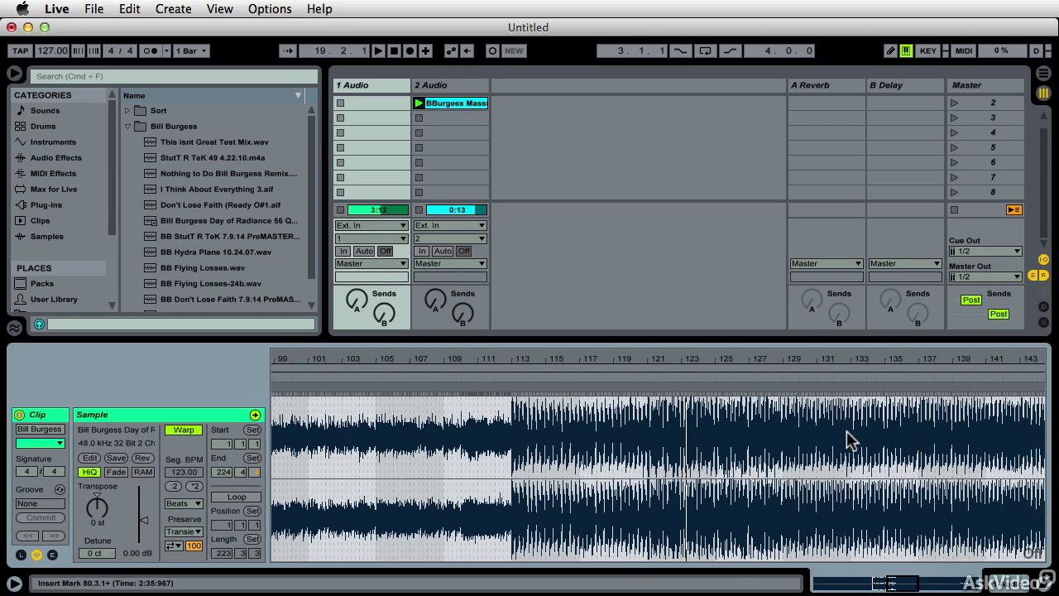